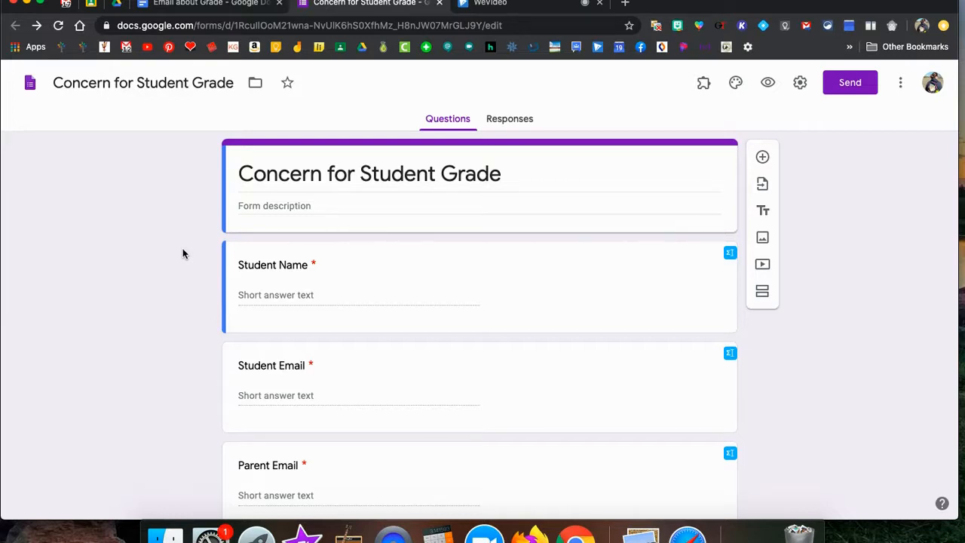
# Switch to the Email about Grade letter document.
pyautogui.click(215, 3)
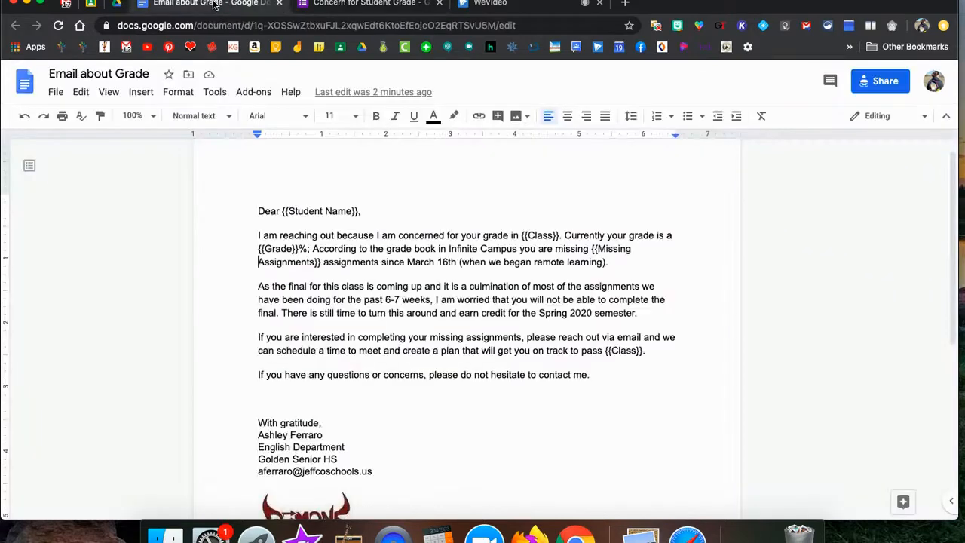
# Delete the blank lines between the letter's closing question and 'With gratitude,'.
pyautogui.click(262, 408)
pyautogui.press('BackSpace')
pyautogui.press('BackSpace')
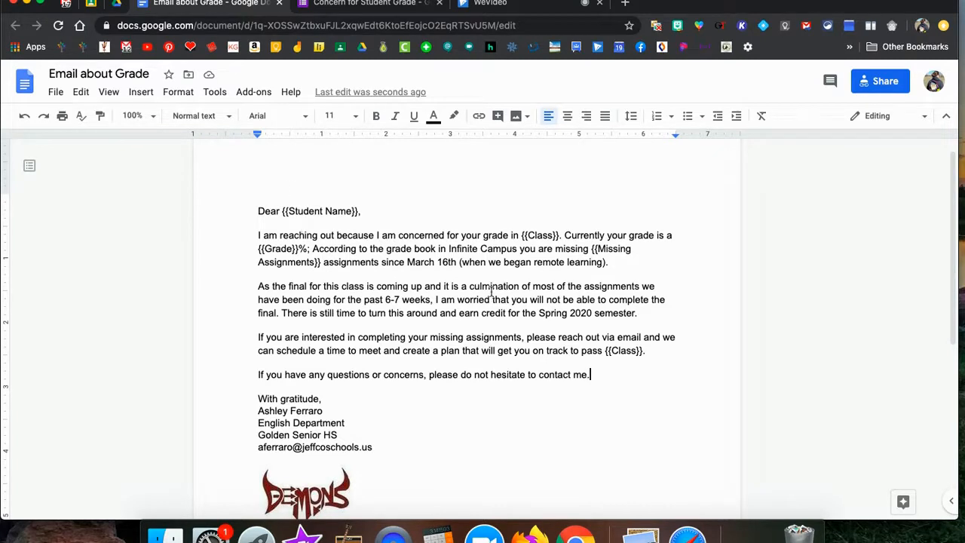
# Return to the Concern for Student Grade form and look through its questions, checking the Grade card.
pyautogui.click(351, 8)
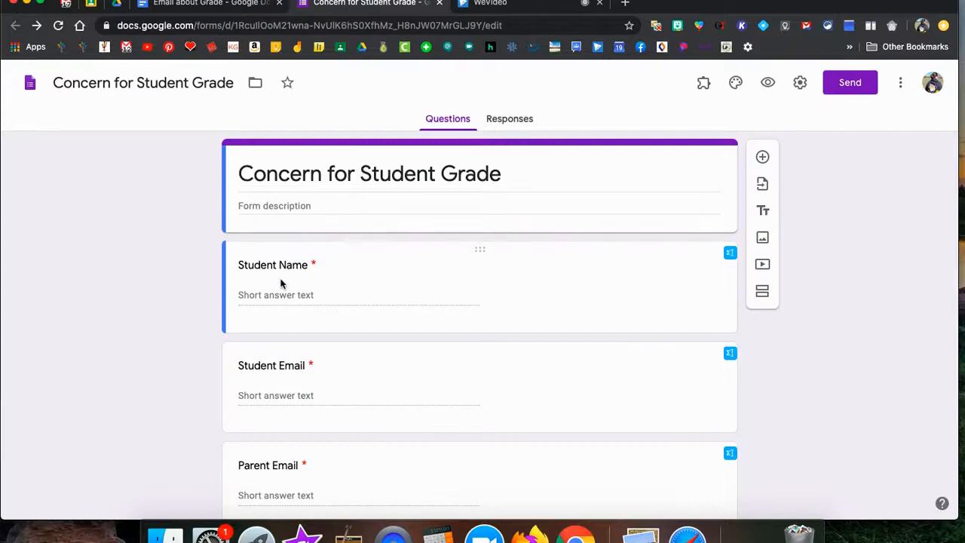
pyautogui.scroll(-1, 275, 330)
pyautogui.scroll(-2, 275, 330)
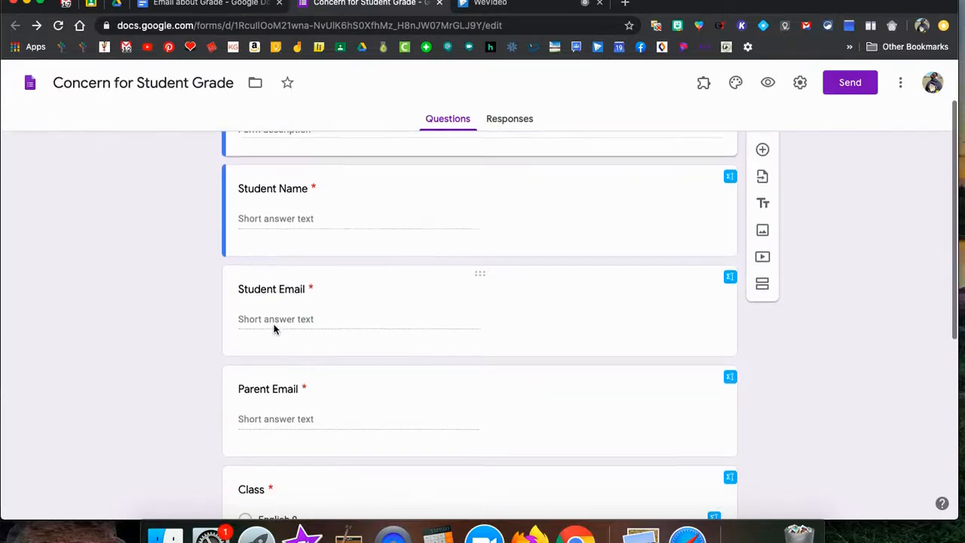
pyautogui.scroll(-3, 275, 330)
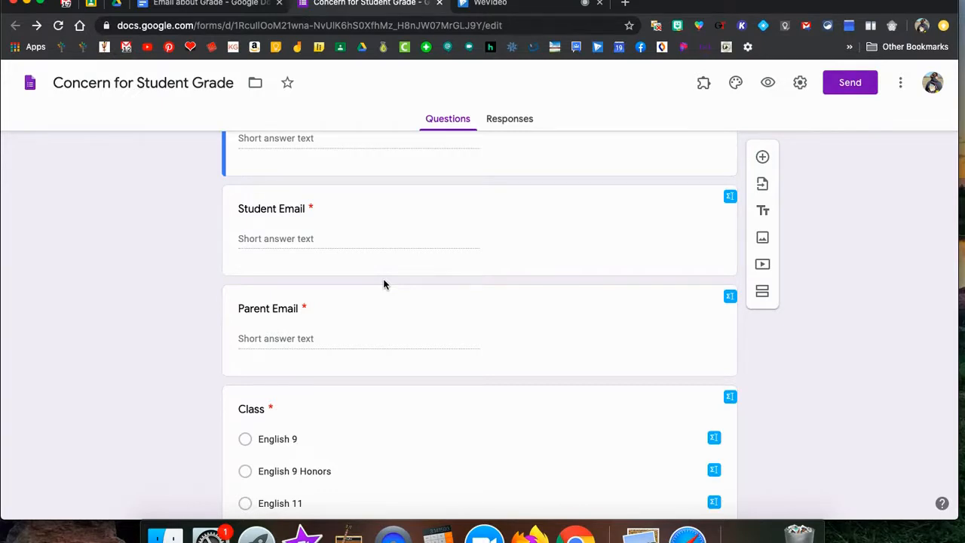
pyautogui.scroll(-3, 227, 304)
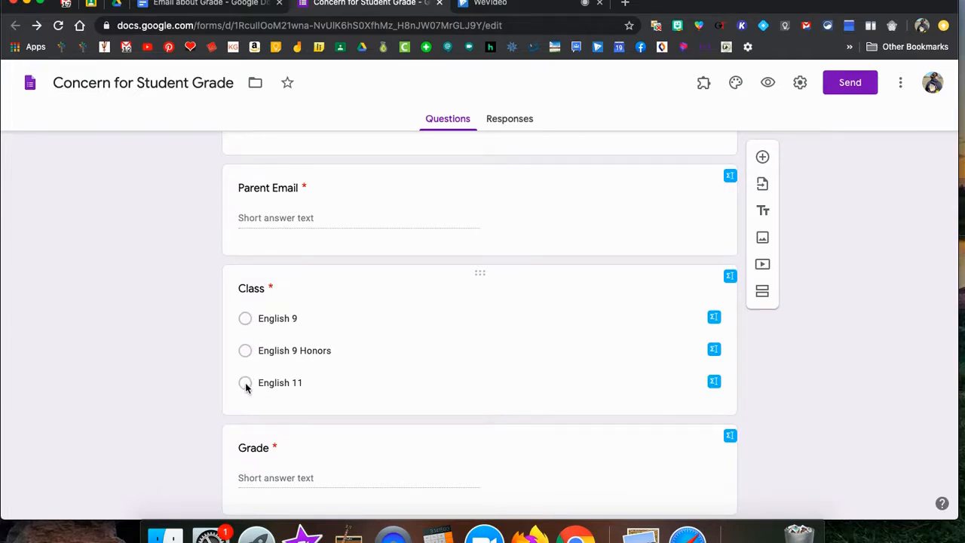
pyautogui.scroll(-2, 246, 385)
pyautogui.click(247, 414)
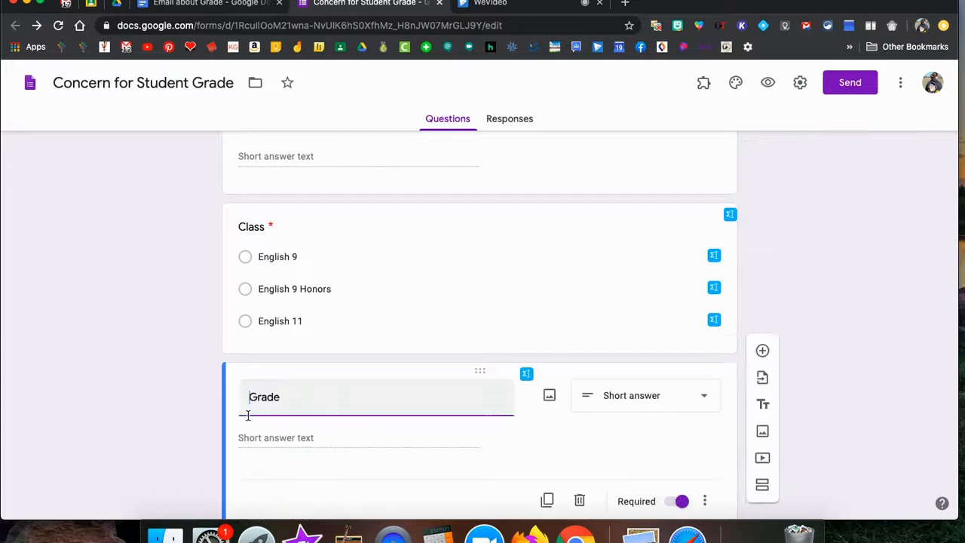
pyautogui.scroll(-5, 248, 414)
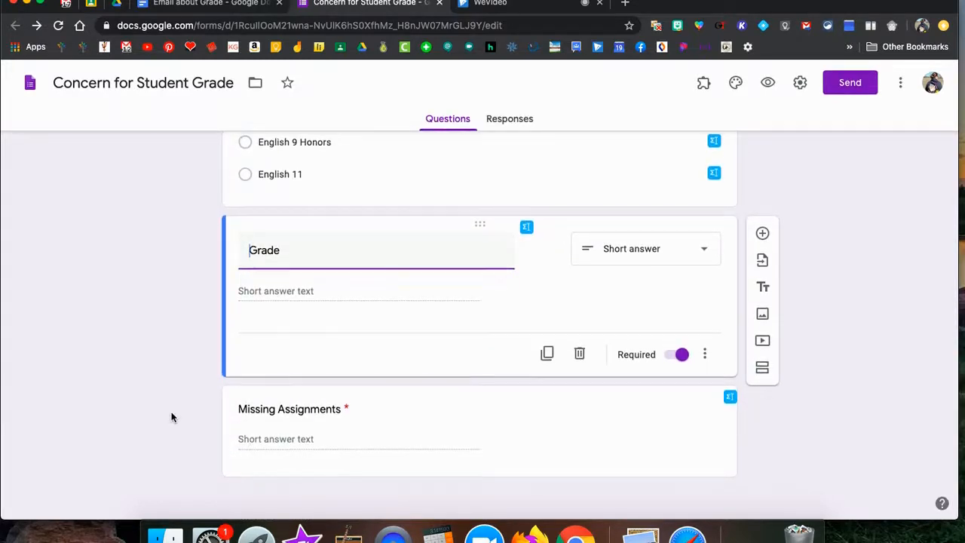
pyautogui.scroll(10, 172, 419)
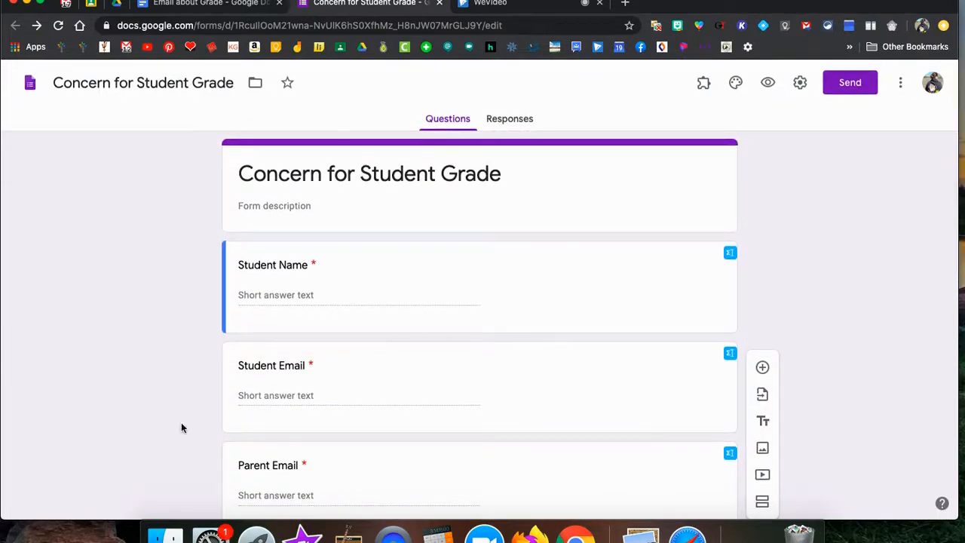
# Launch the Email Notifications for Google Forms add-on and create a new notification rule.
pyautogui.click(703, 84)
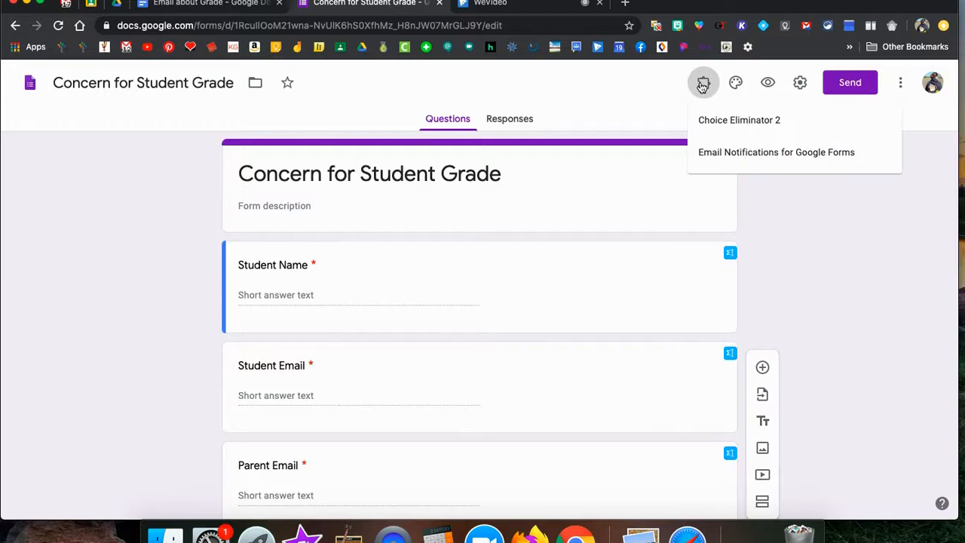
pyautogui.click(716, 155)
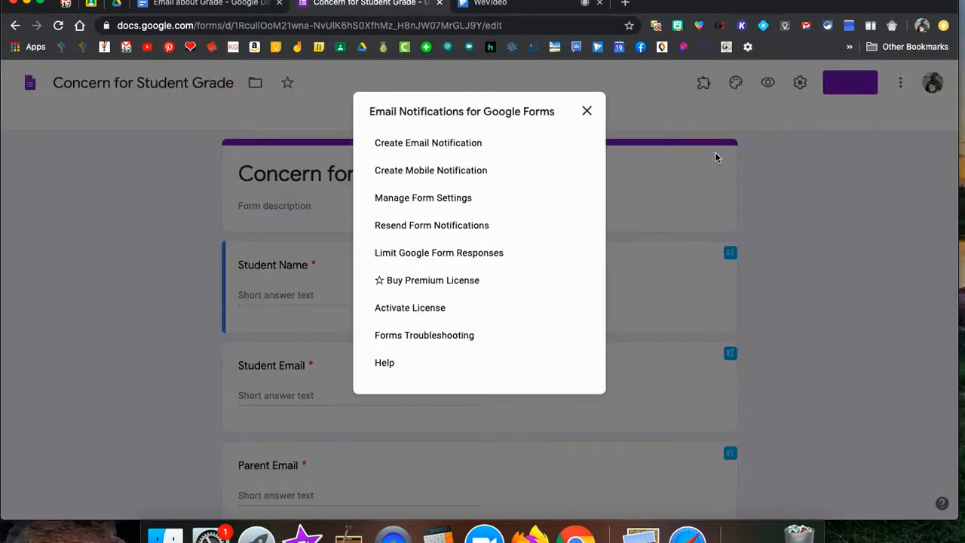
pyautogui.click(433, 145)
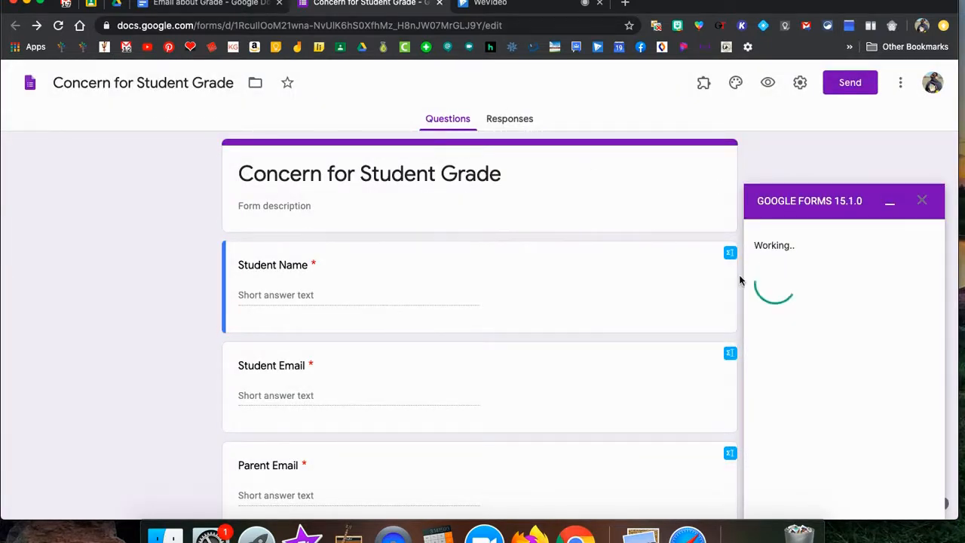
# Name the rule 'Email about Grade' and enter {{Student Email}} as the first recipient.
pyautogui.click(767, 277)
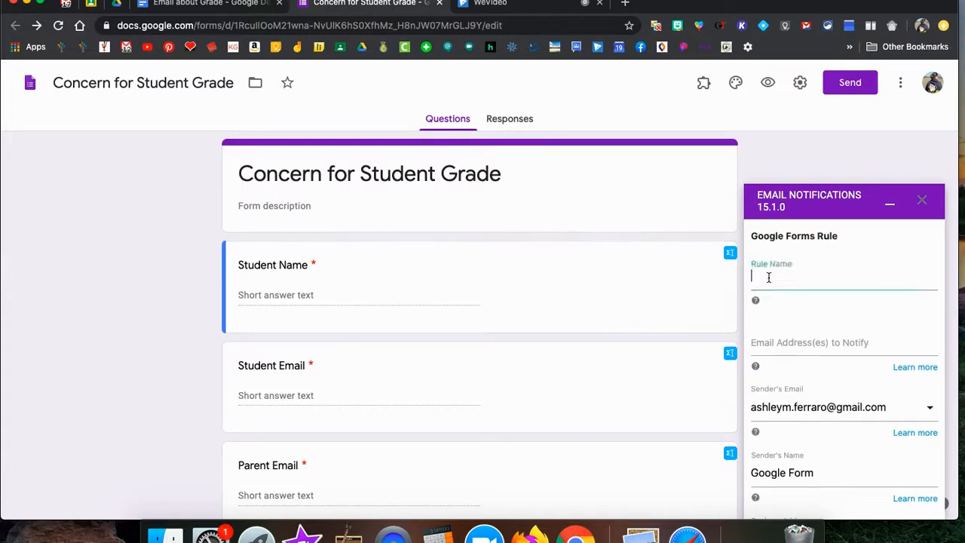
pyautogui.write('Email')
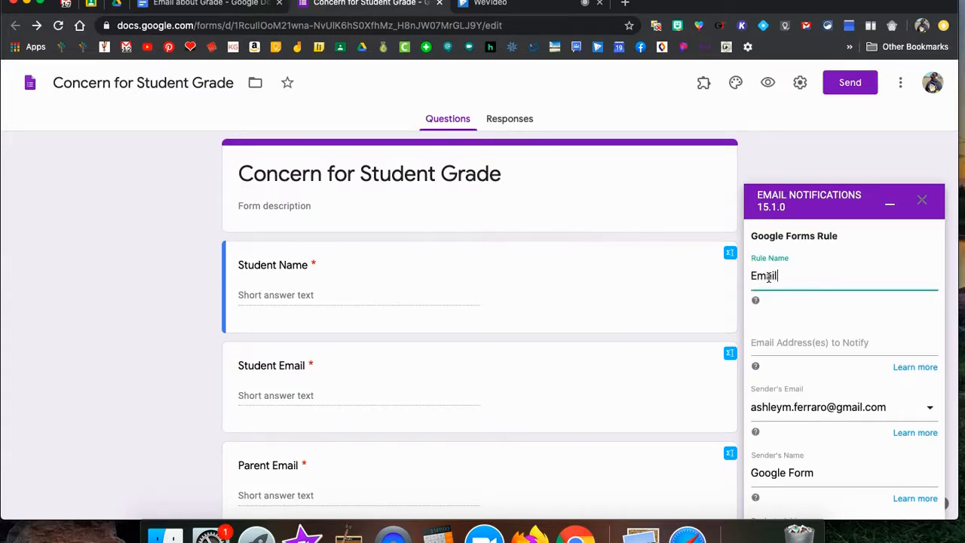
pyautogui.write(' about Grade')
pyautogui.click(816, 343)
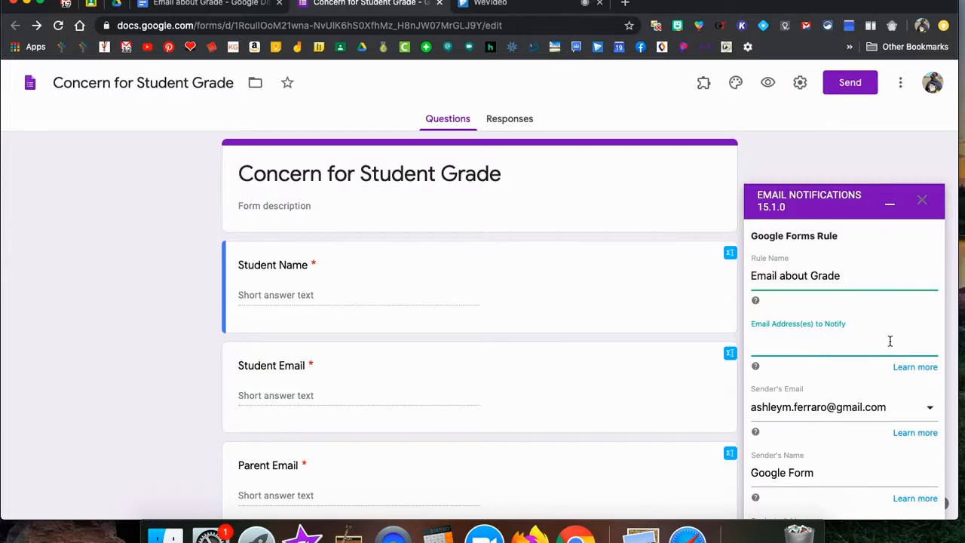
pyautogui.write('{{')
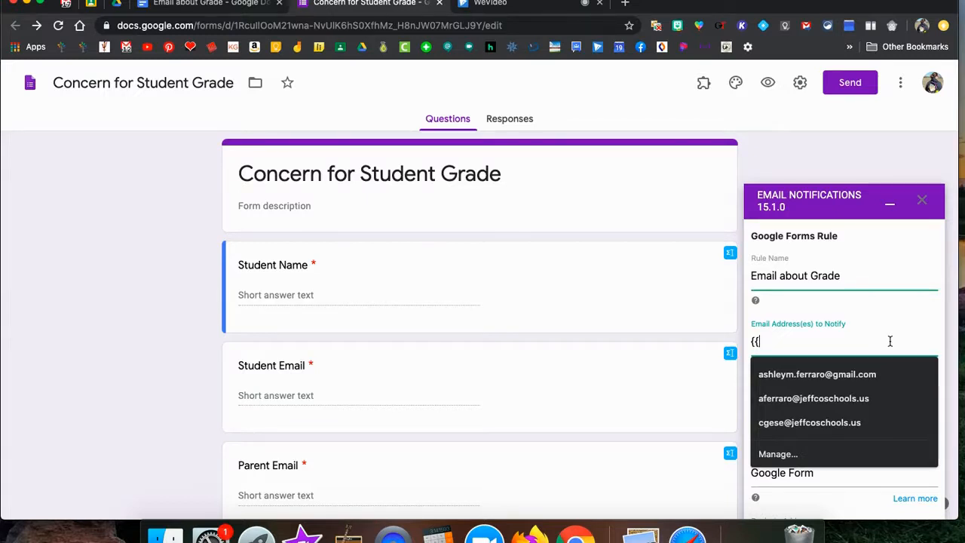
pyautogui.write('Student')
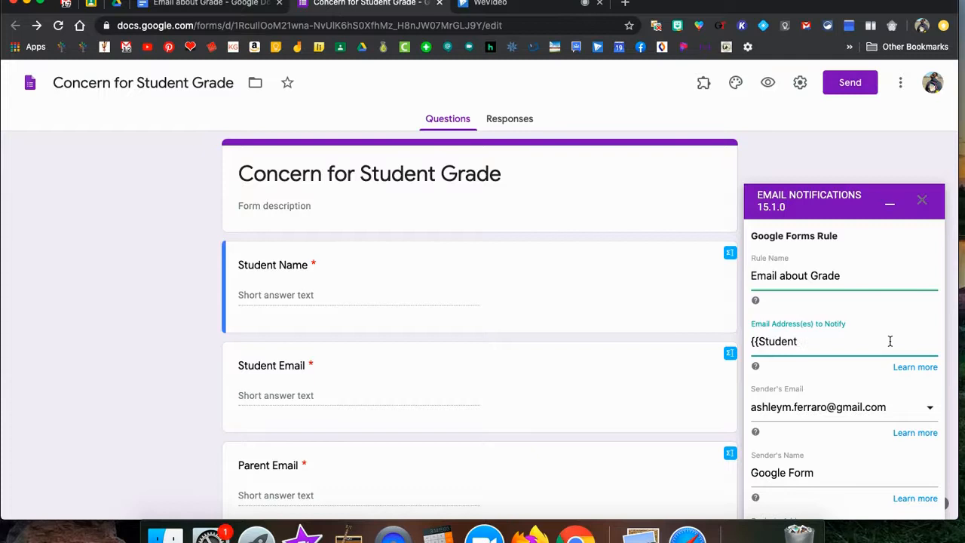
pyautogui.click(306, 368)
pyautogui.press('super+c')
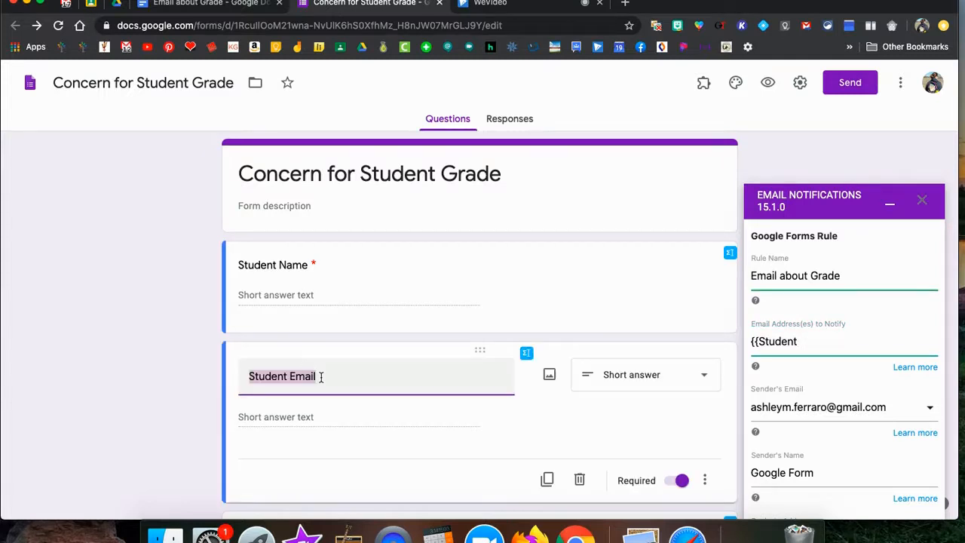
pyautogui.click(806, 341)
pyautogui.moveTo(806, 340); pyautogui.dragTo(758, 341)
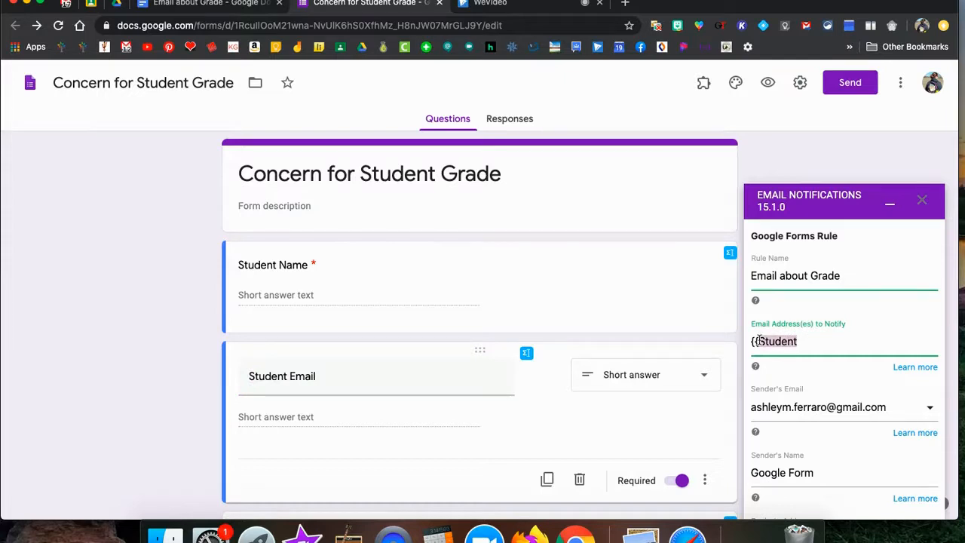
pyautogui.press('super+v')
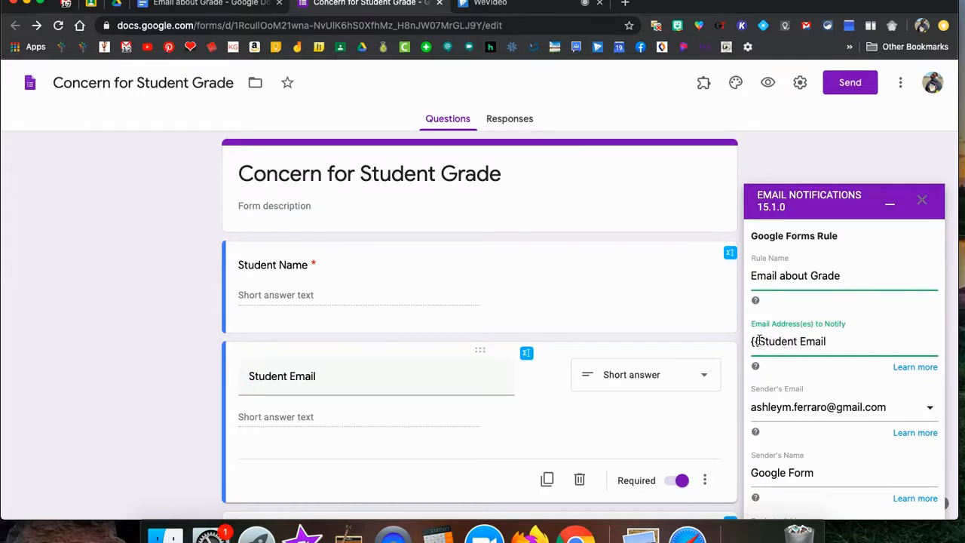
# Add {{Parent Email}} as the second notification recipient.
pyautogui.write('}}, {{')
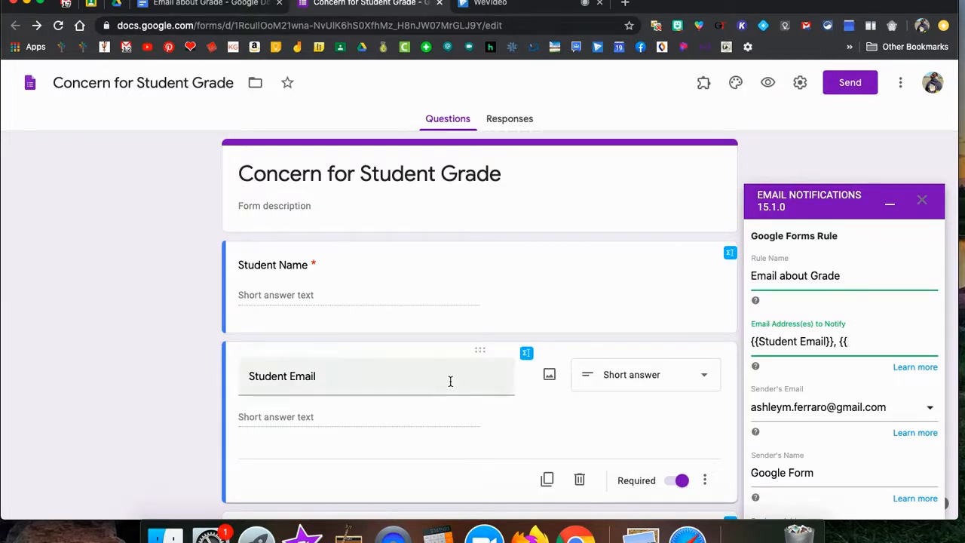
pyautogui.scroll(-3, 450, 381)
pyautogui.click(289, 432)
pyautogui.press('super+c')
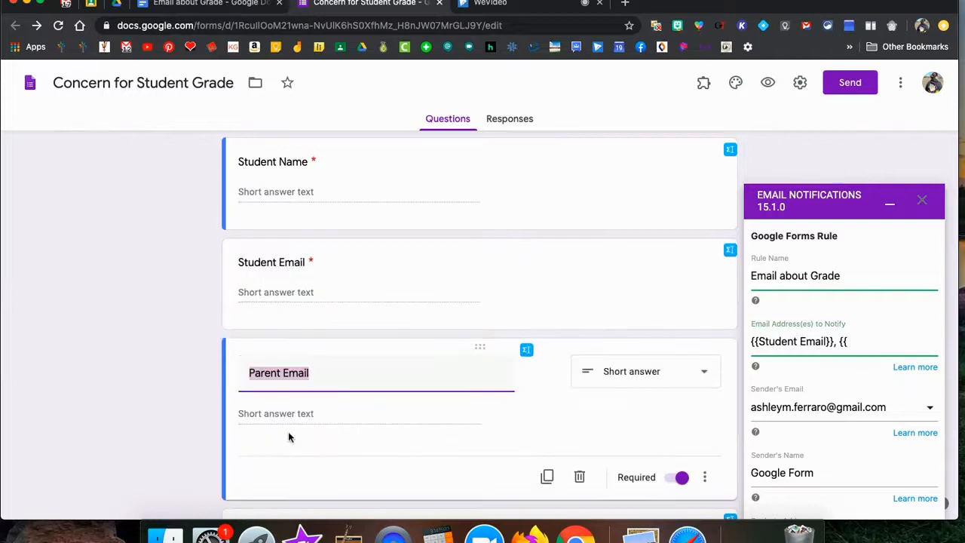
pyautogui.click(853, 341)
pyautogui.press('super+v')
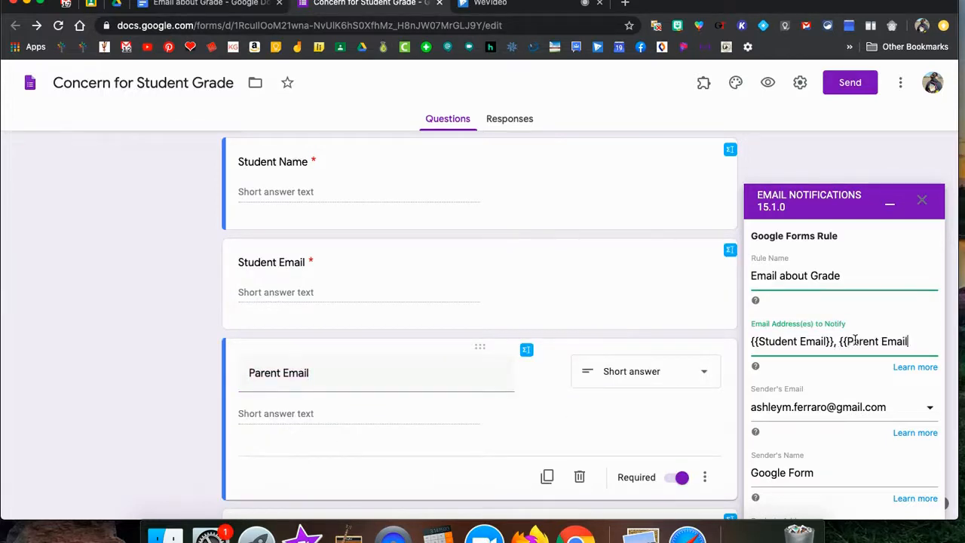
pyautogui.write('}}')
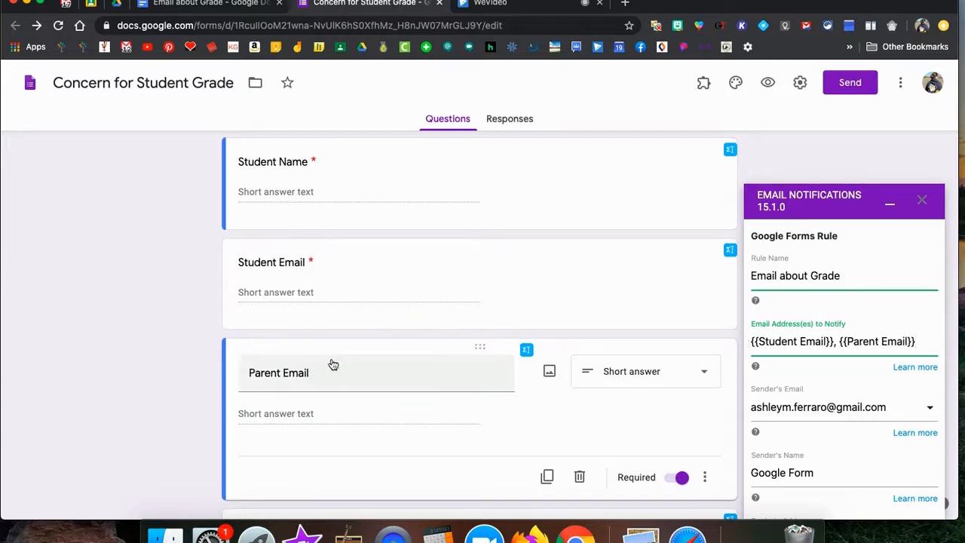
# Replace the default sender's name with the teacher's name.
pyautogui.scroll(-1, 785, 317)
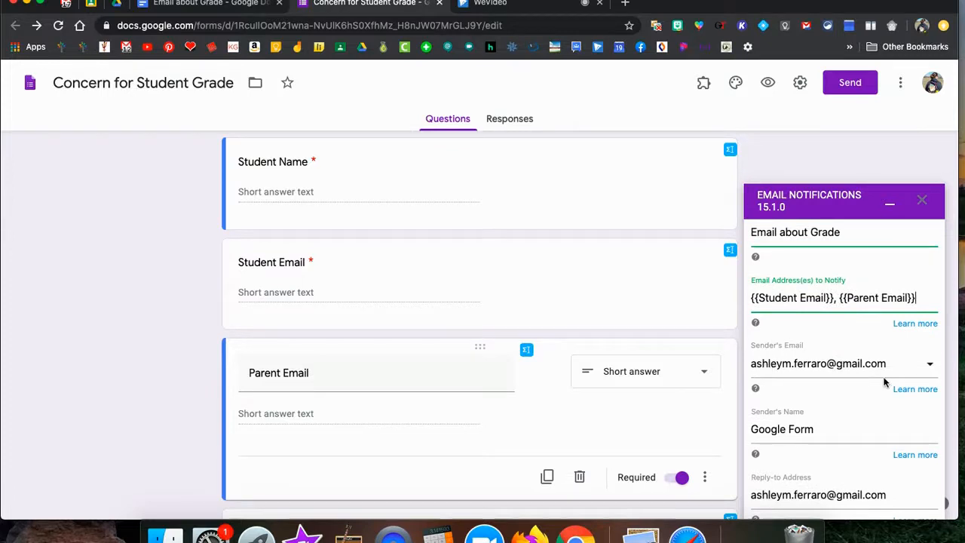
pyautogui.click(816, 430)
pyautogui.moveTo(816, 430); pyautogui.dragTo(754, 429)
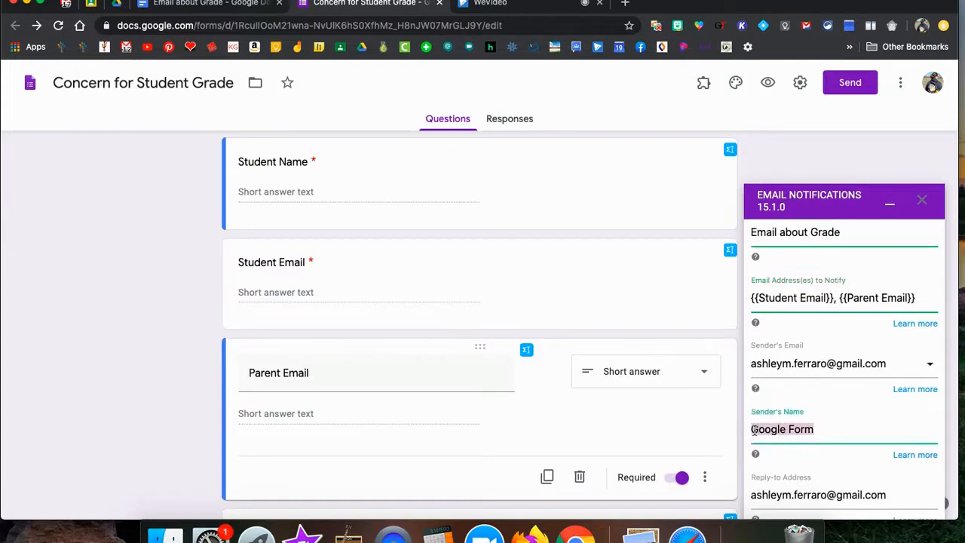
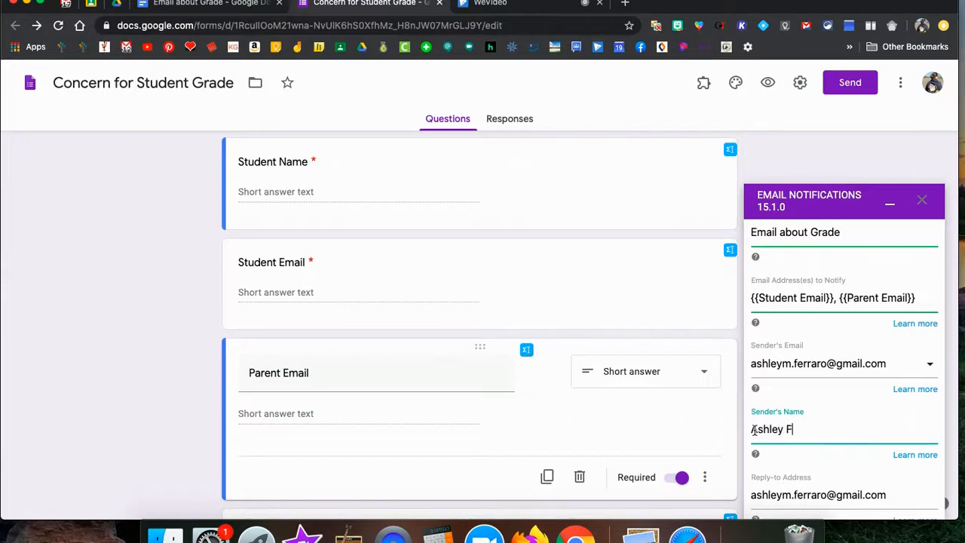
pyautogui.scroll(-3, 754, 427)
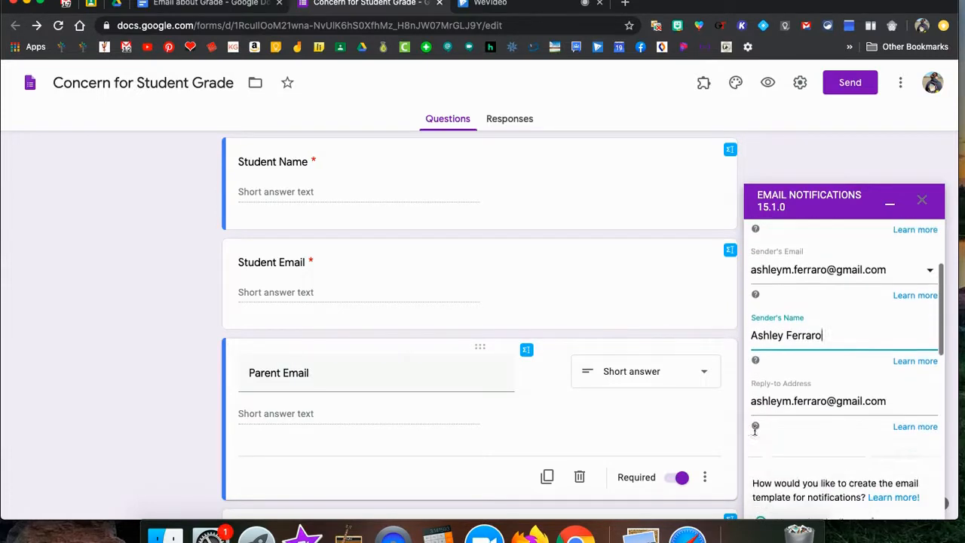
pyautogui.scroll(-3, 816, 399)
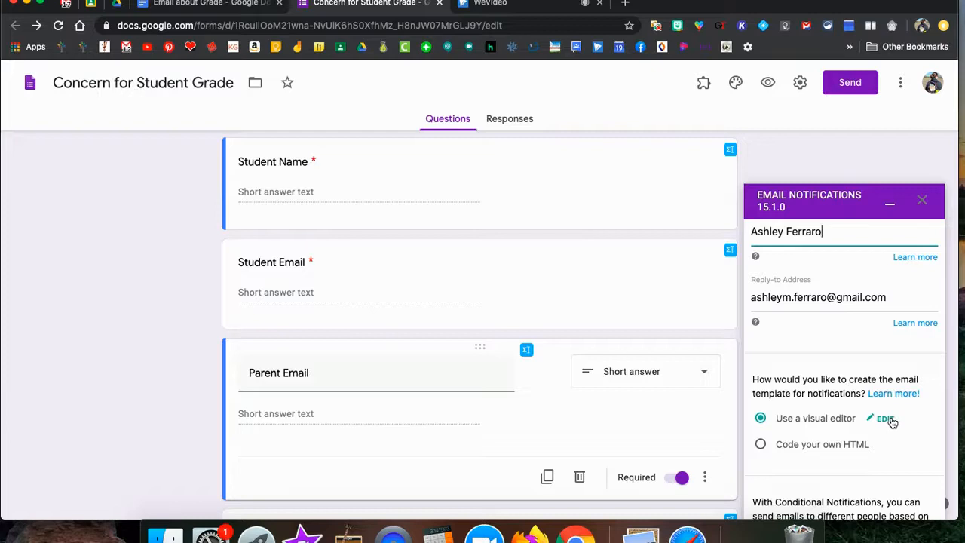
# Paste the Email about Grade letter over the template's default message body.
pyautogui.click(887, 421)
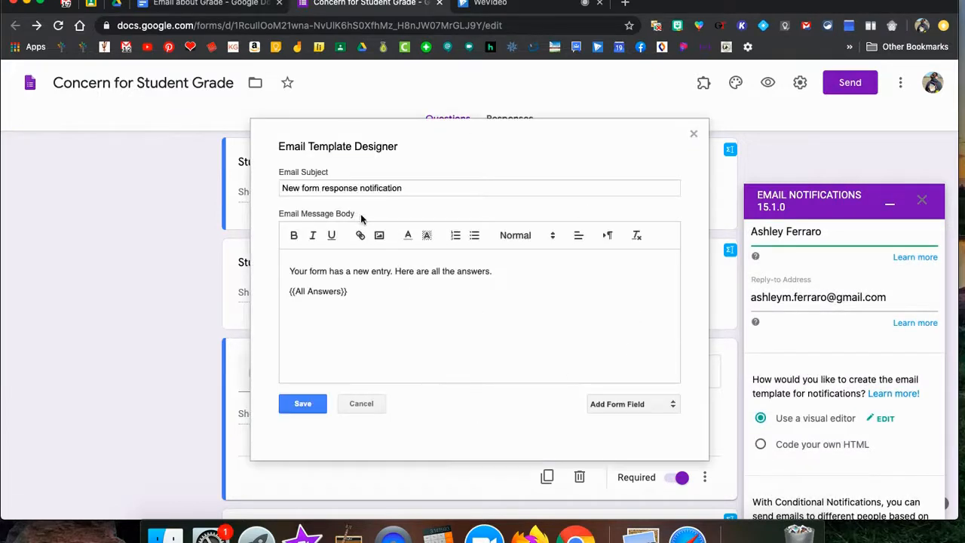
pyautogui.click(202, 4)
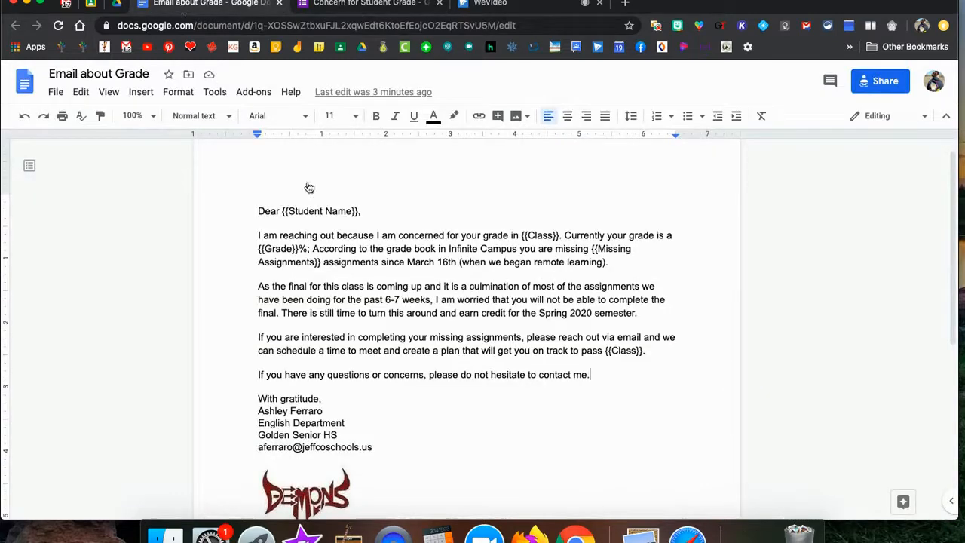
pyautogui.moveTo(254, 211); pyautogui.dragTo(379, 442)
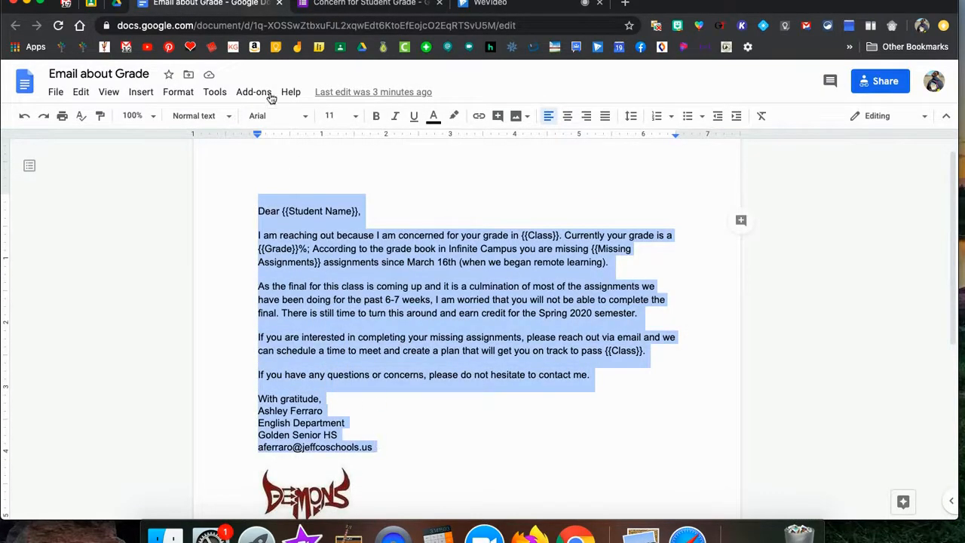
pyautogui.click(346, 4)
pyautogui.moveTo(387, 296); pyautogui.dragTo(287, 259)
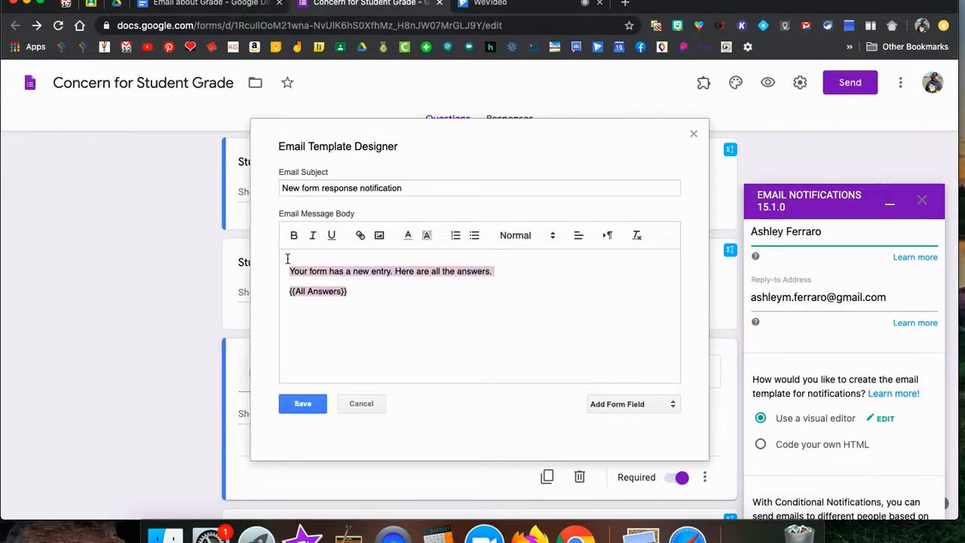
pyautogui.press('super+v')
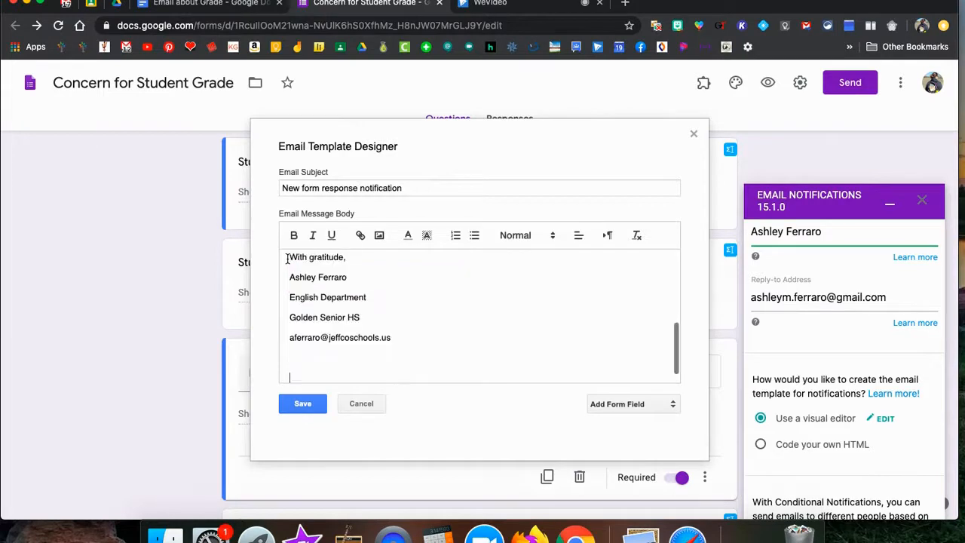
# Remove the trailing blank lines and review the pasted letter's placeholders.
pyautogui.press('BackSpace')
pyautogui.press('BackSpace')
pyautogui.scroll(-2, 340, 359)
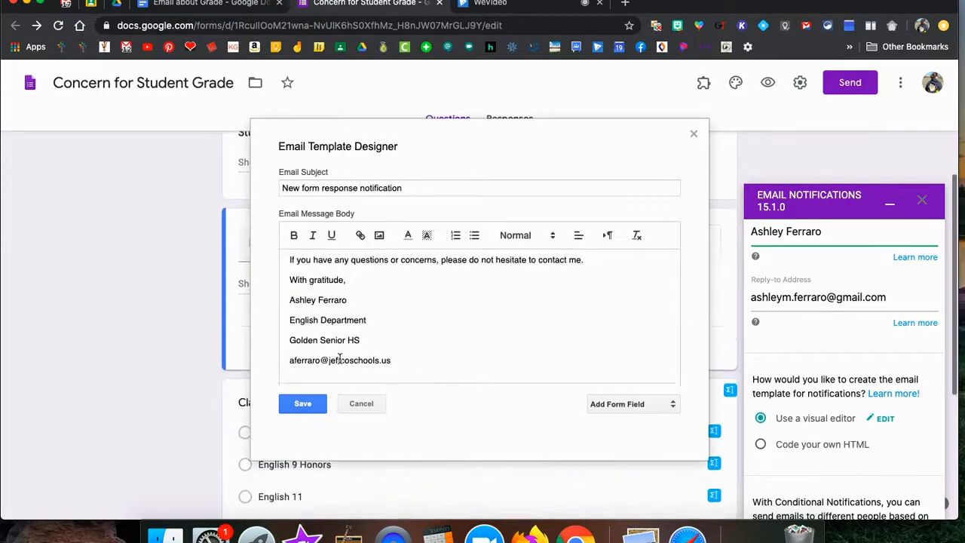
pyautogui.scroll(3, 339, 331)
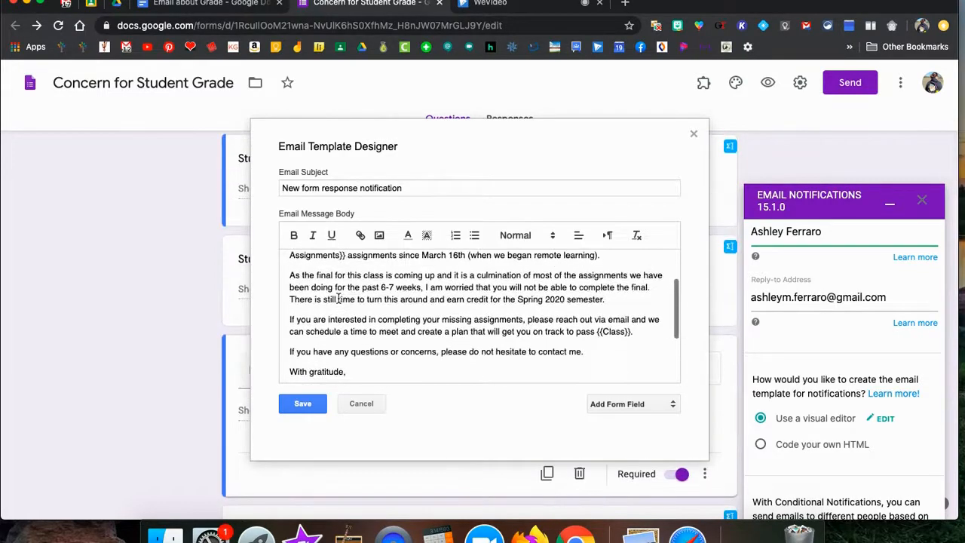
pyautogui.scroll(3, 339, 299)
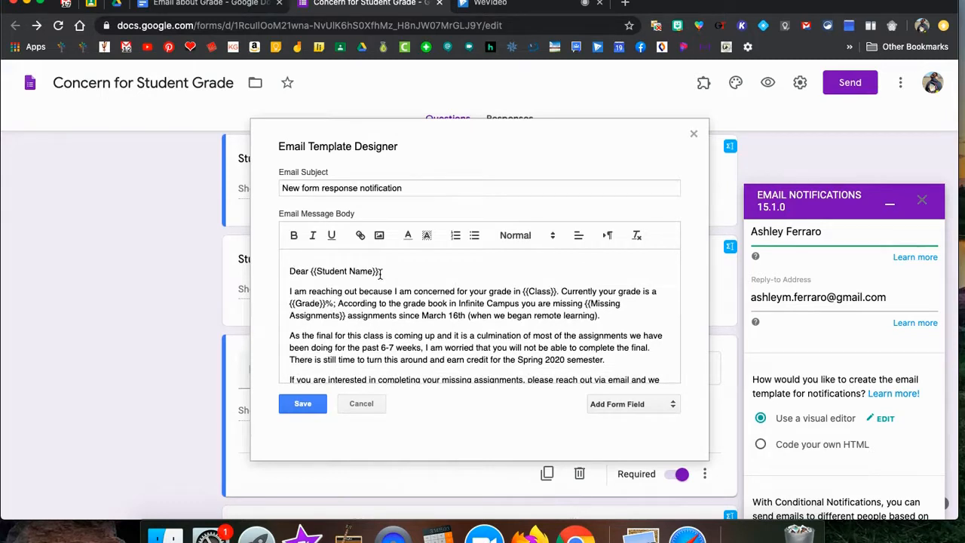
pyautogui.moveTo(380, 273); pyautogui.dragTo(312, 275)
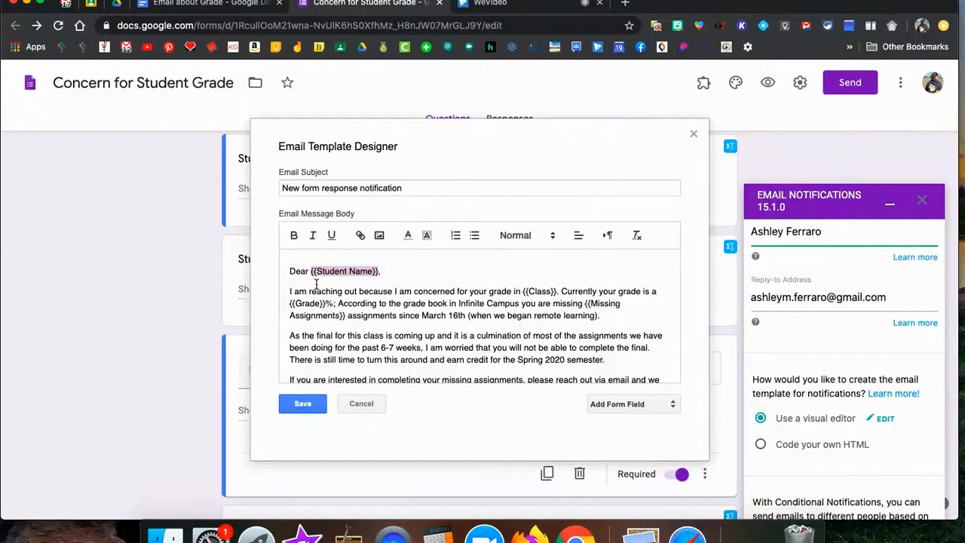
pyautogui.click(314, 277)
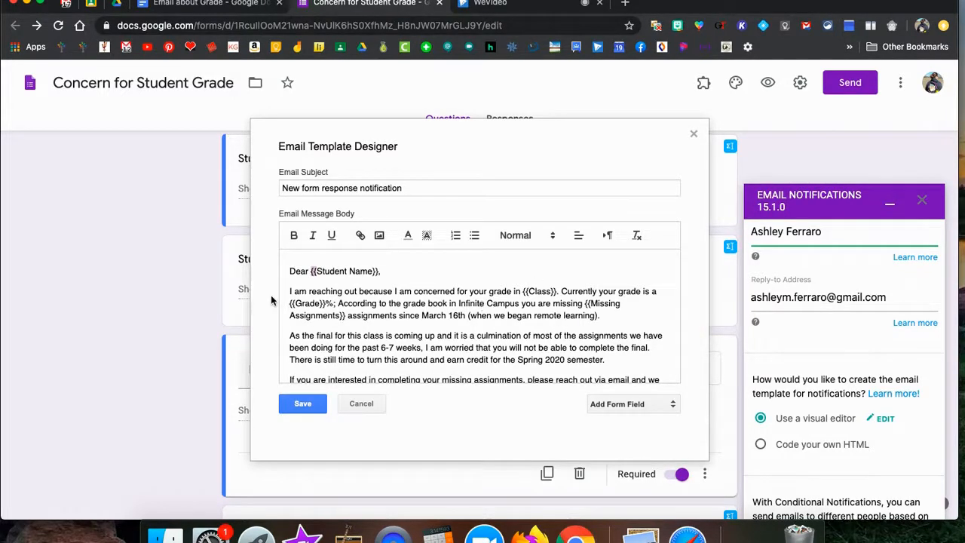
pyautogui.scroll(-1, 462, 285)
pyautogui.scroll(1, 452, 286)
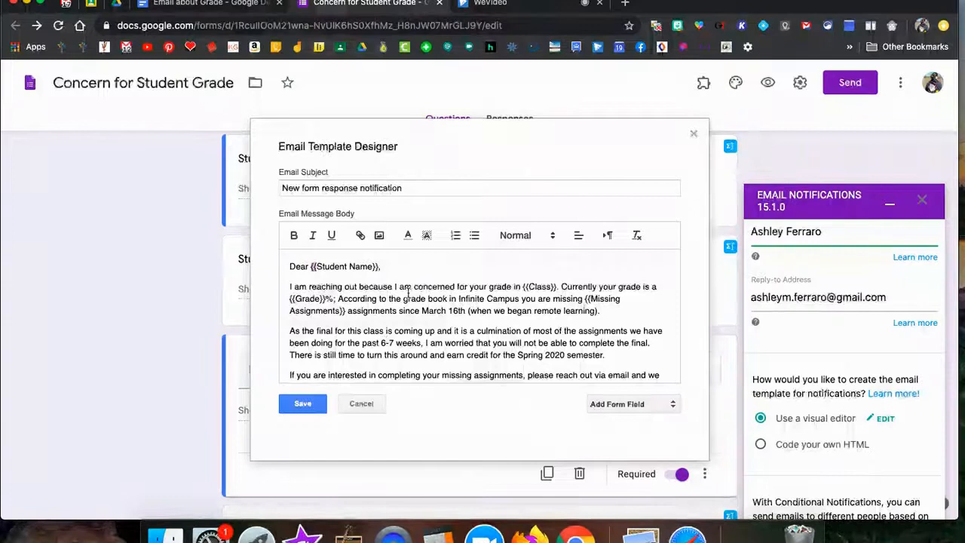
pyautogui.scroll(-5, 518, 340)
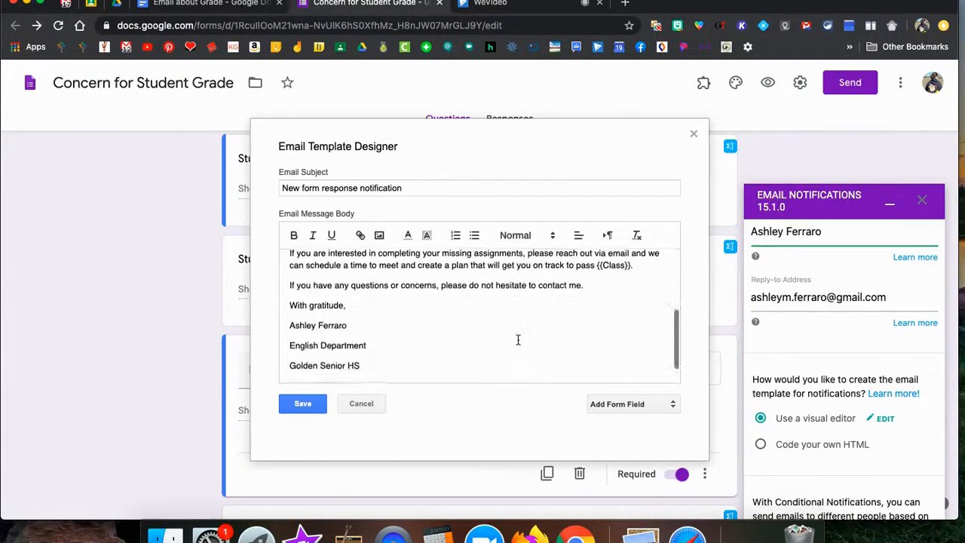
pyautogui.scroll(5, 518, 340)
# Replace the default subject with 'Concern for {{Student Name}} Grade in English'.
pyautogui.click(439, 188)
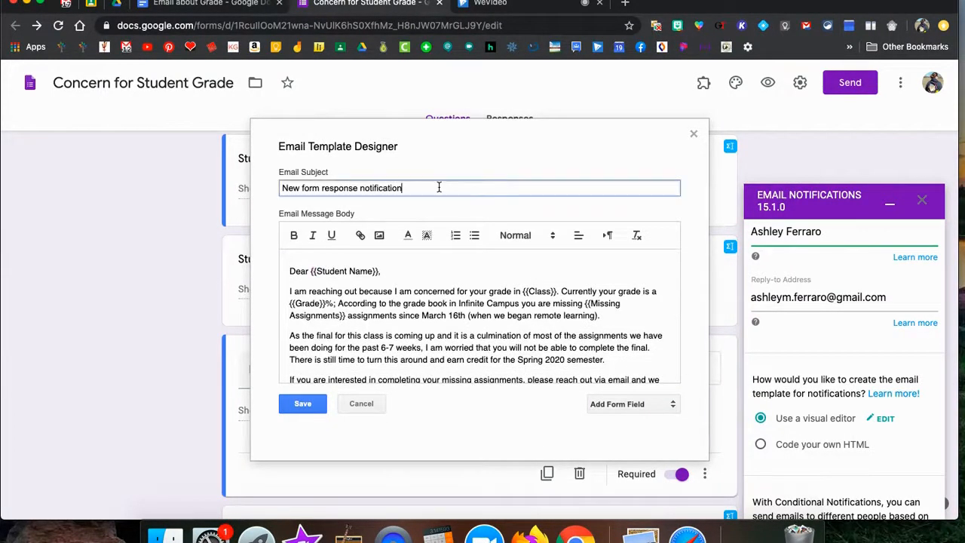
pyautogui.moveTo(439, 187); pyautogui.dragTo(265, 180)
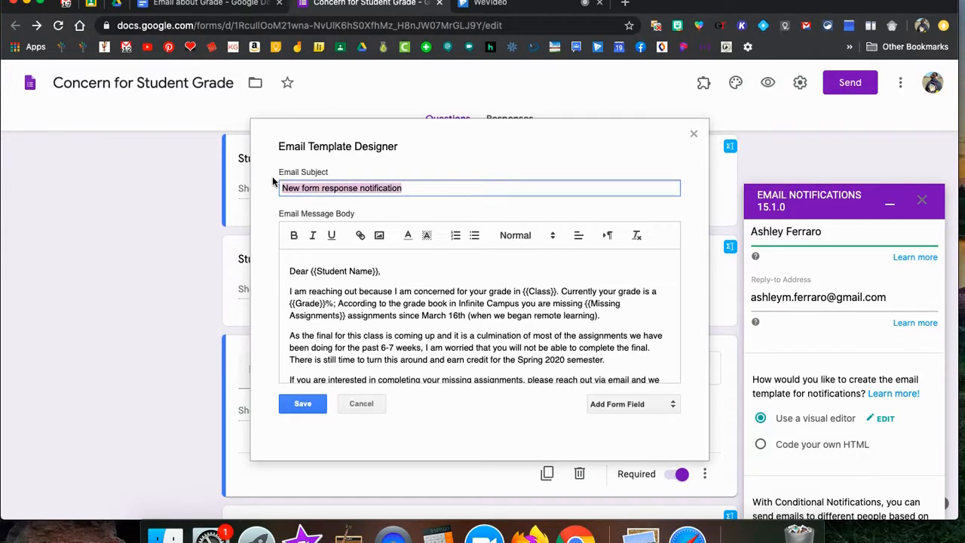
pyautogui.write('Conerc')
pyautogui.press('BackSpace')
pyautogui.press('BackSpace')
pyautogui.press('BackSpace')
pyautogui.write('cern for ')
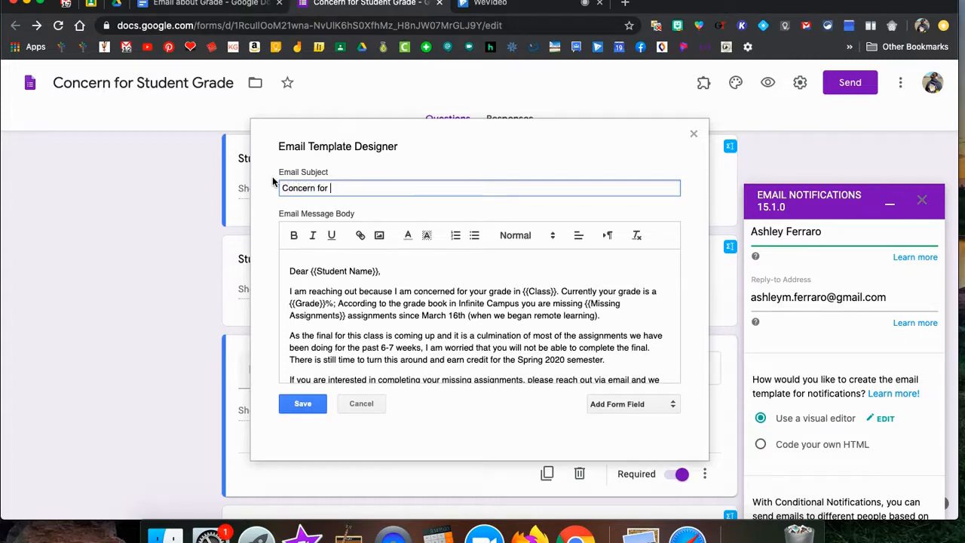
pyautogui.write('{{Student Name}}')
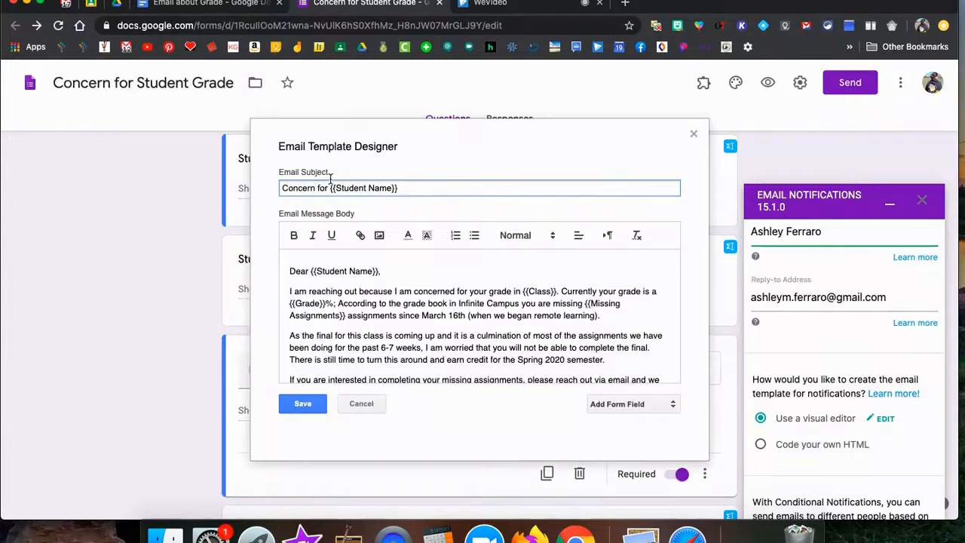
pyautogui.write('Grade in')
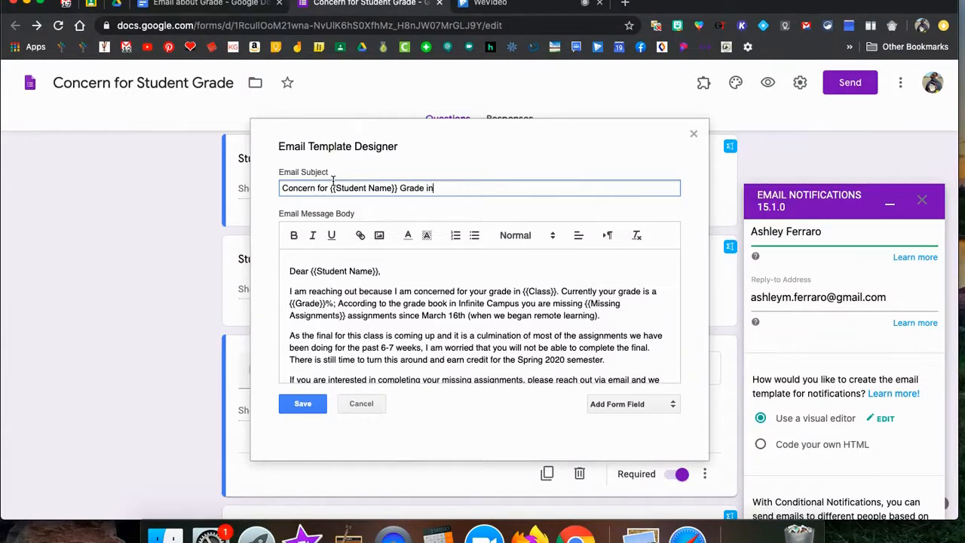
pyautogui.write(' English')
# Swap 'English' for {{Class}} and add 's after {{Student Name}} in the subject.
pyautogui.moveTo(462, 187); pyautogui.dragTo(433, 188)
pyautogui.press('BackSpace')
pyautogui.write('{{Class')
pyautogui.write("'s")
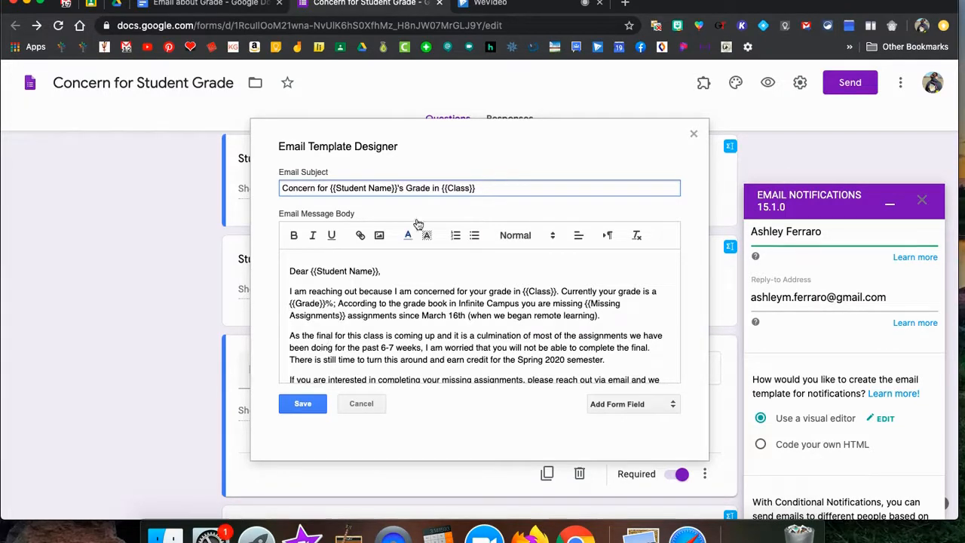
pyautogui.scroll(-1, 500, 392)
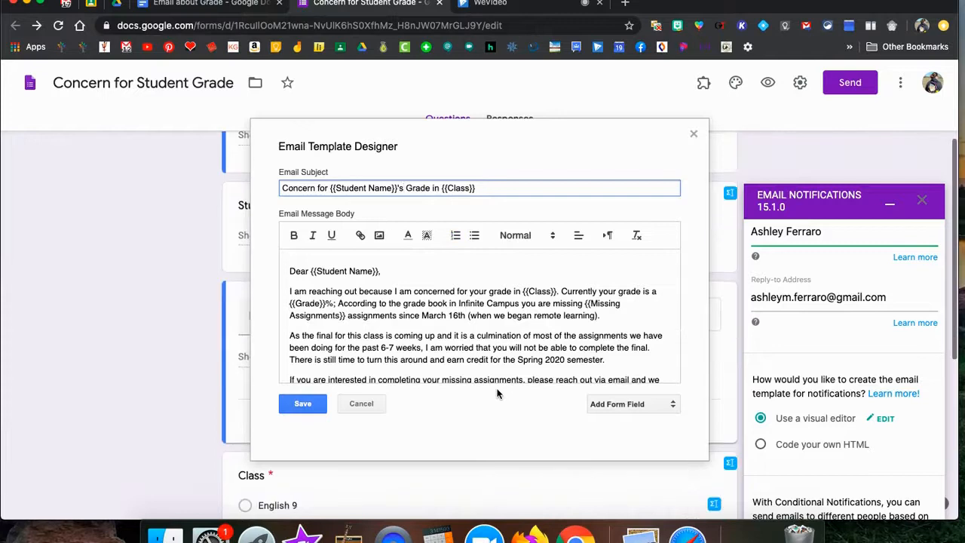
# Save the template and the Email about Grade rule, and close the Email Notifications panel.
pyautogui.click(302, 404)
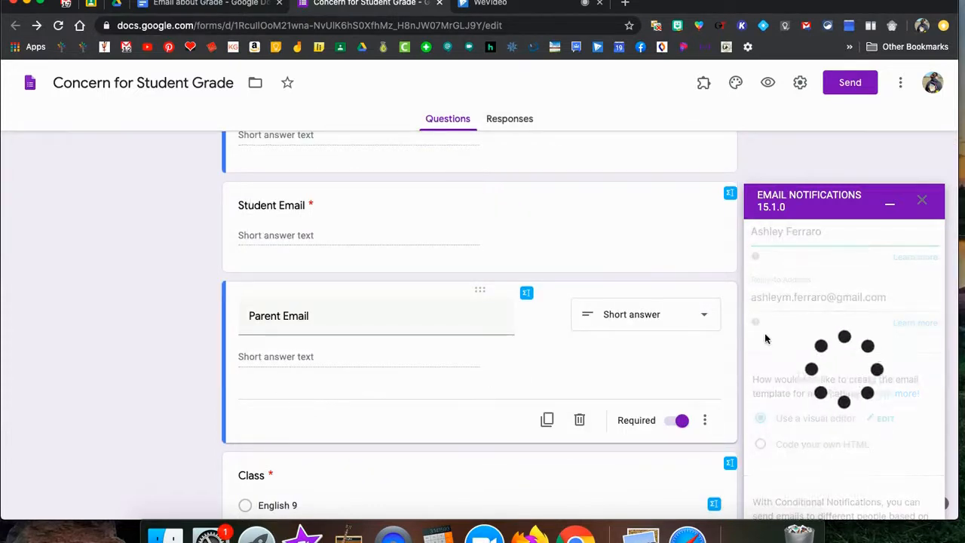
pyautogui.scroll(-4, 765, 338)
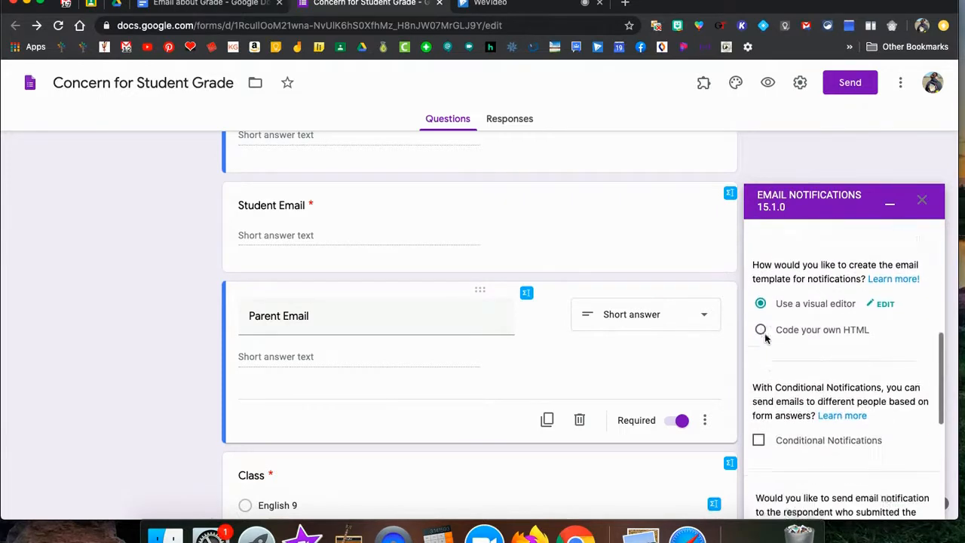
pyautogui.scroll(-6, 766, 339)
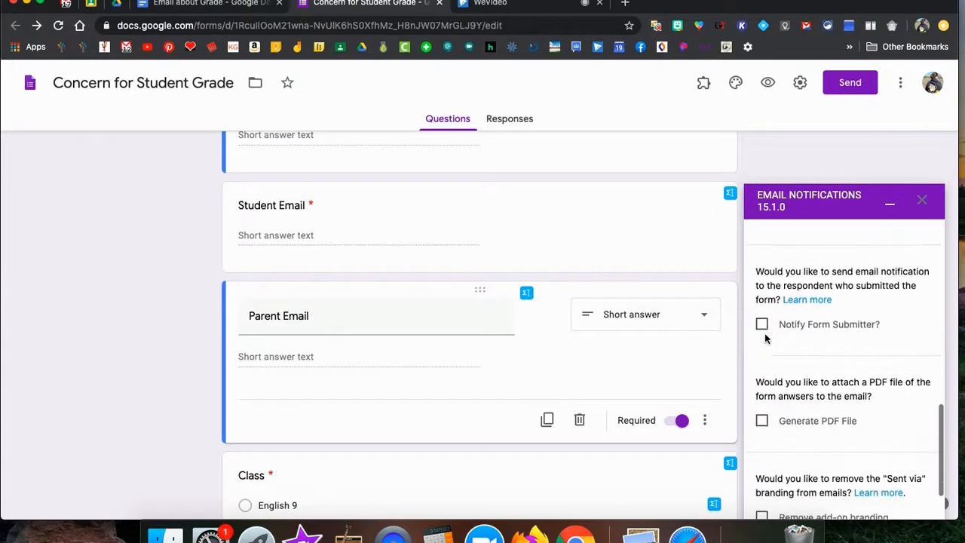
pyautogui.scroll(-2, 826, 448)
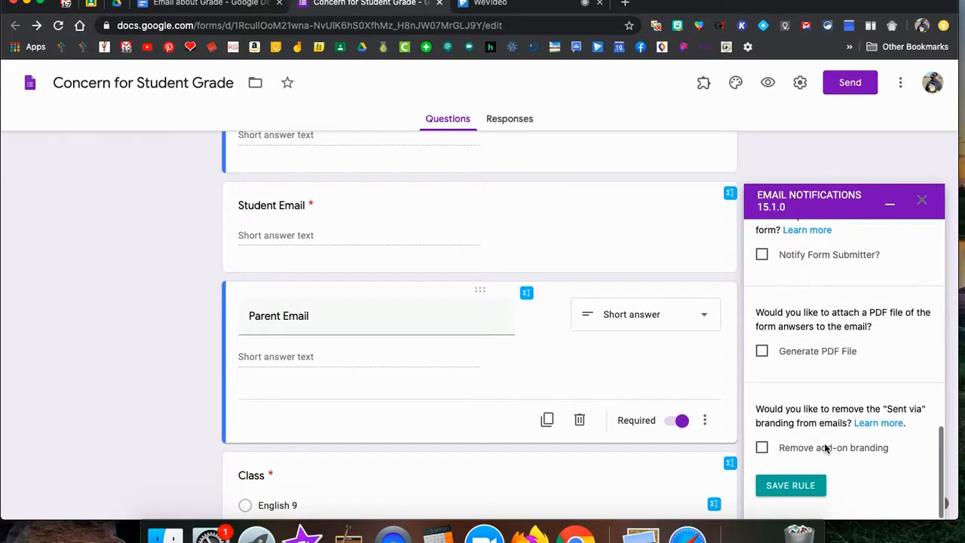
pyautogui.click(785, 492)
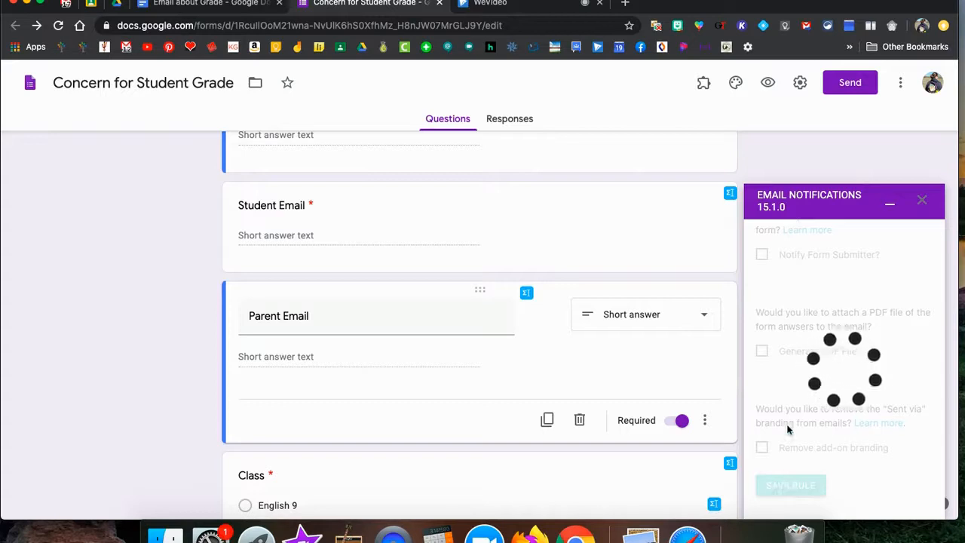
pyautogui.click(923, 201)
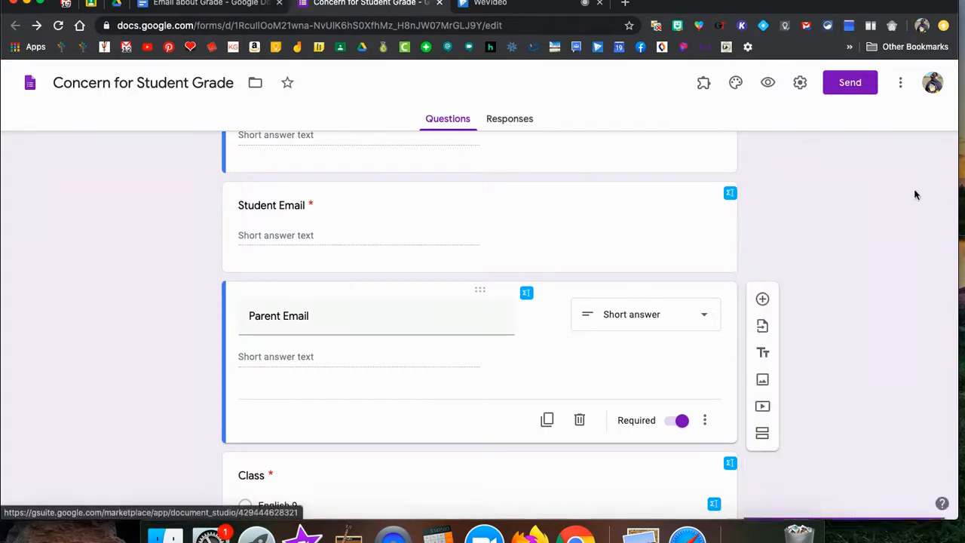
# In the form preview, enter the student's name plus the student and parent email addresses.
pyautogui.click(766, 85)
pyautogui.click(338, 220)
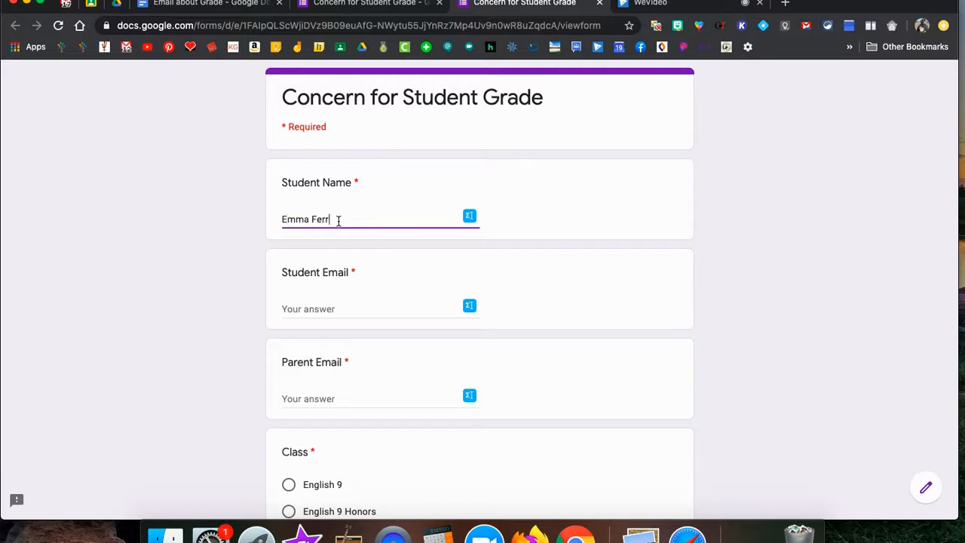
pyautogui.click(331, 310)
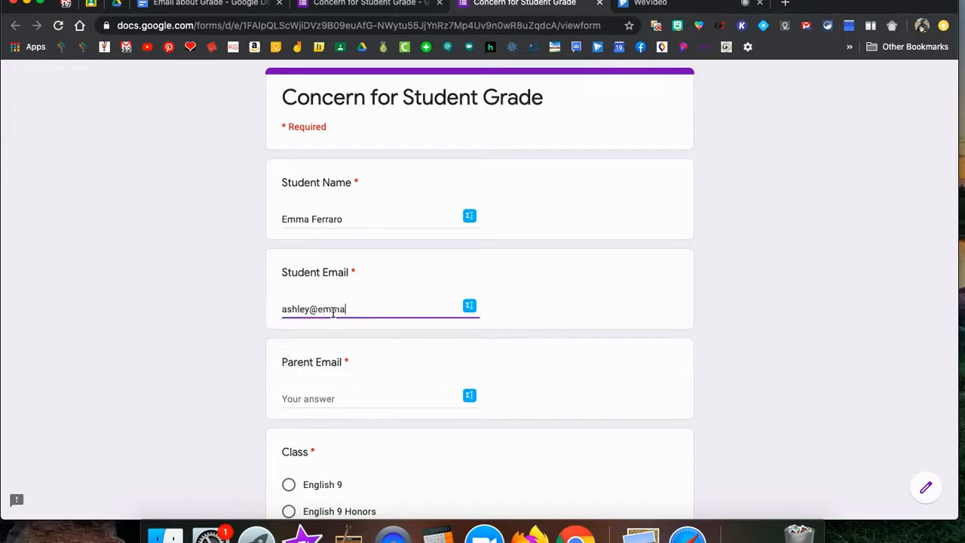
pyautogui.press('Tab')
pyautogui.write('ashley')
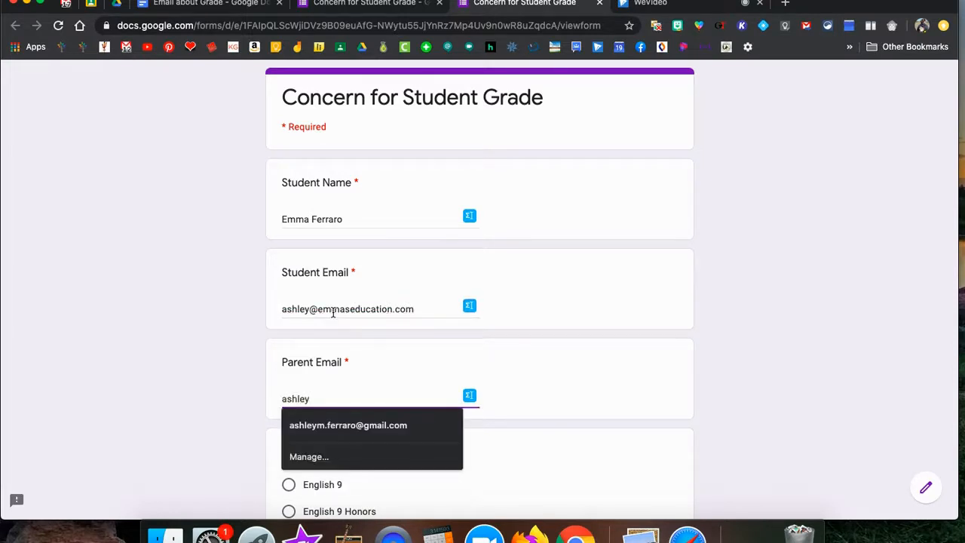
pyautogui.click(365, 424)
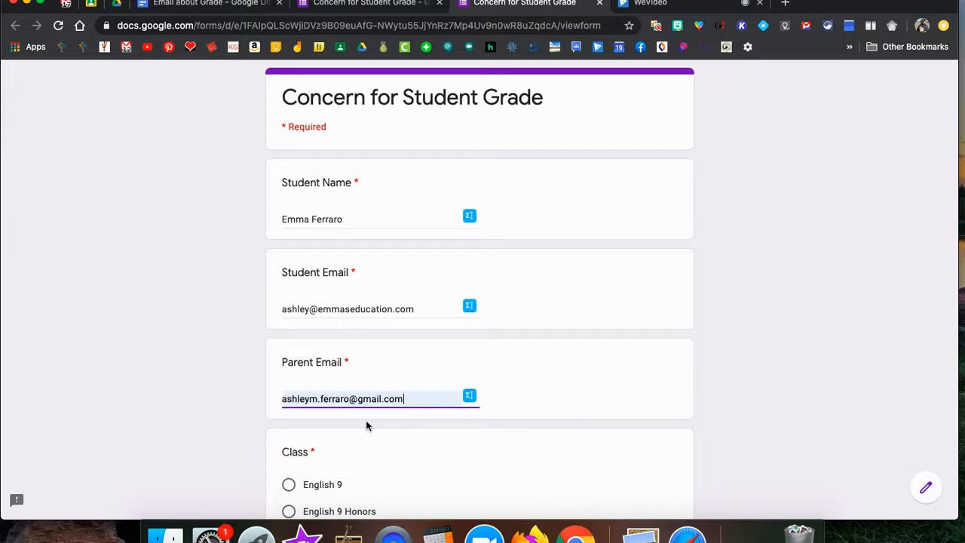
# Choose English 9, enter grade 55 and 6 missing assignments, and submit.
pyautogui.scroll(-2, 368, 445)
pyautogui.click(289, 346)
pyautogui.scroll(-2, 288, 349)
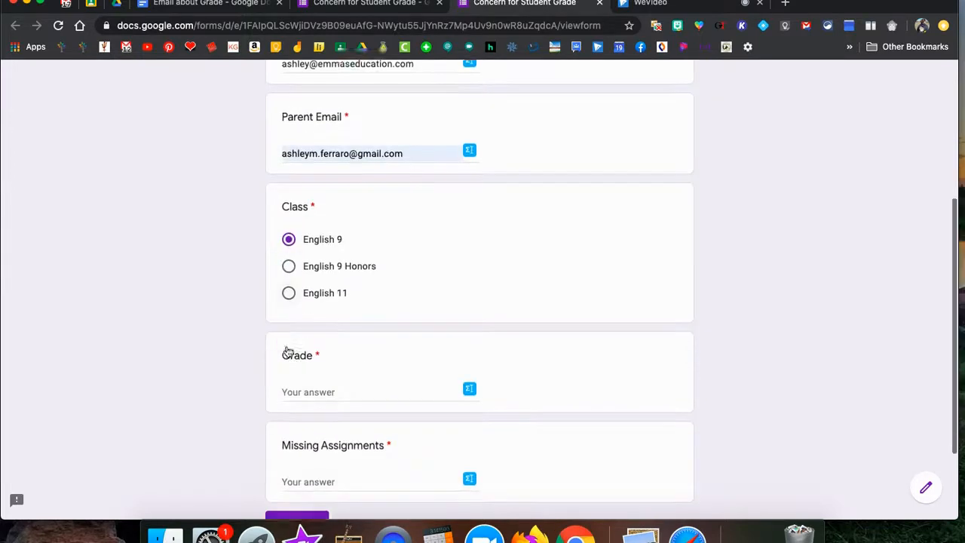
pyautogui.click(296, 345)
pyautogui.write('55')
pyautogui.click(319, 435)
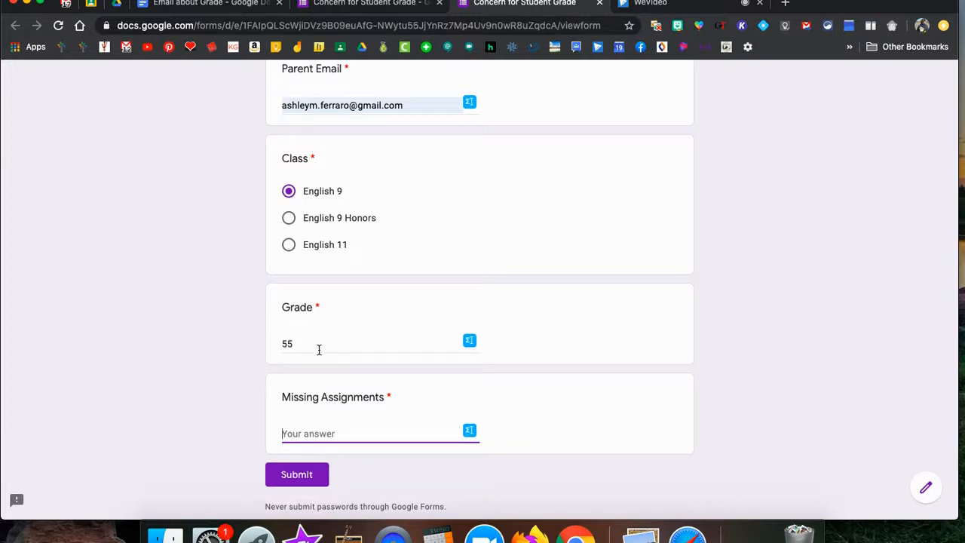
pyautogui.write('6')
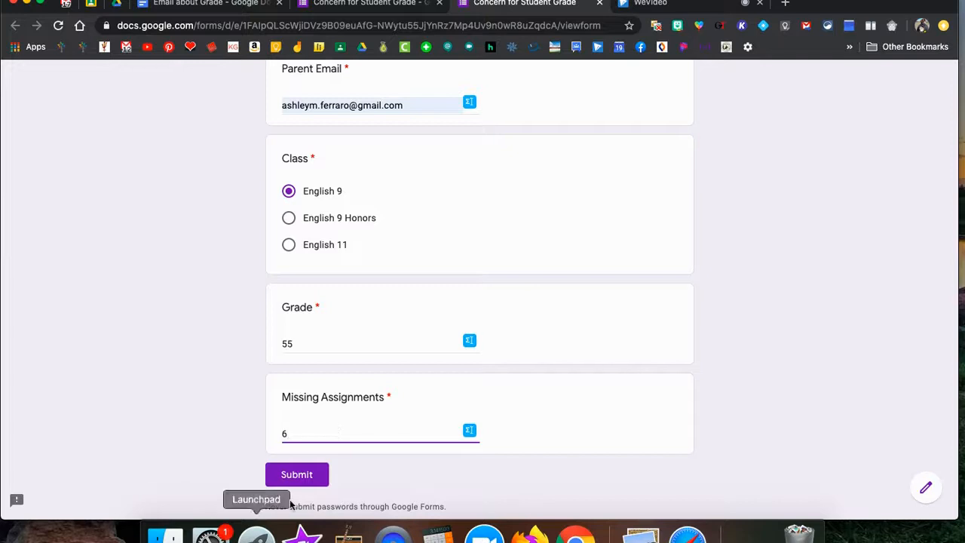
pyautogui.click(295, 475)
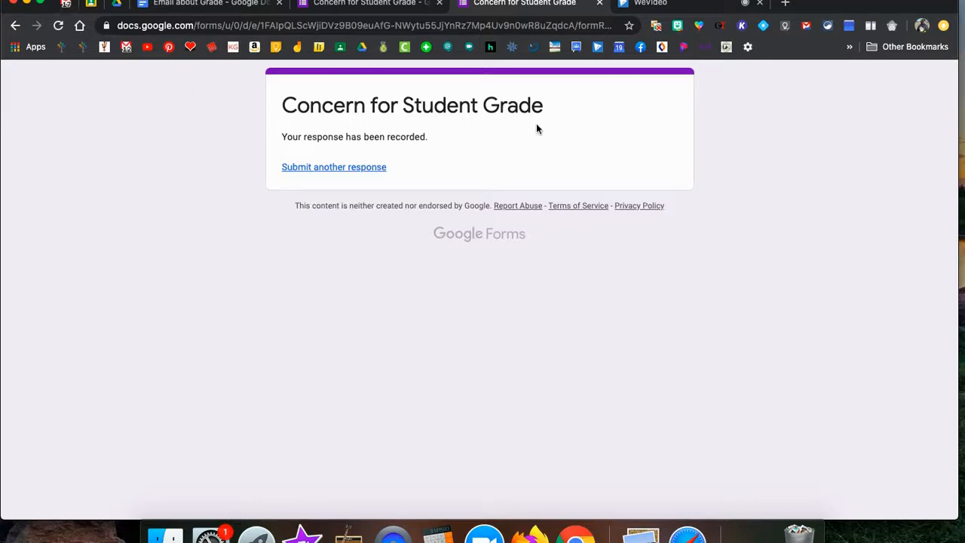
# Switch to Gmail, reload past the Temporary Error page, and show the Inbox.
pyautogui.click(66, 6)
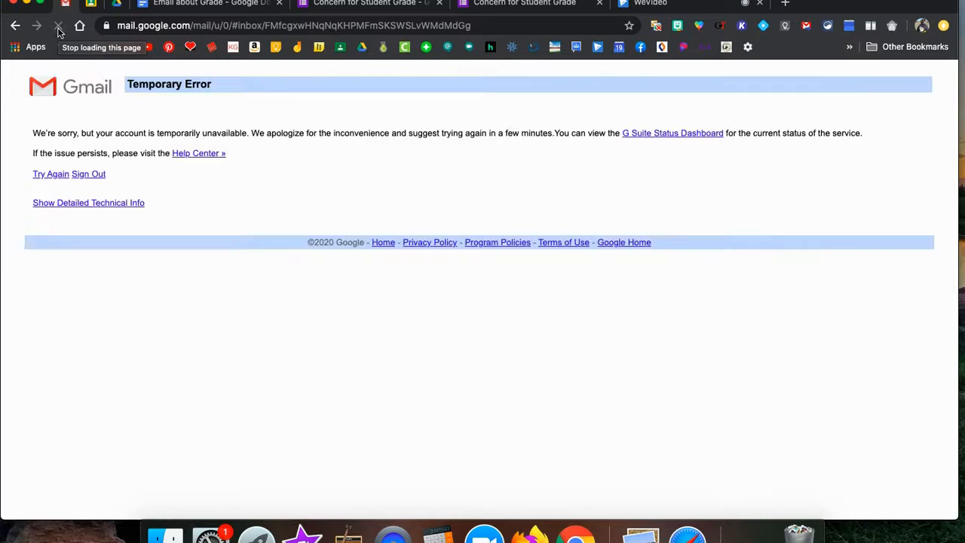
pyautogui.click(58, 29)
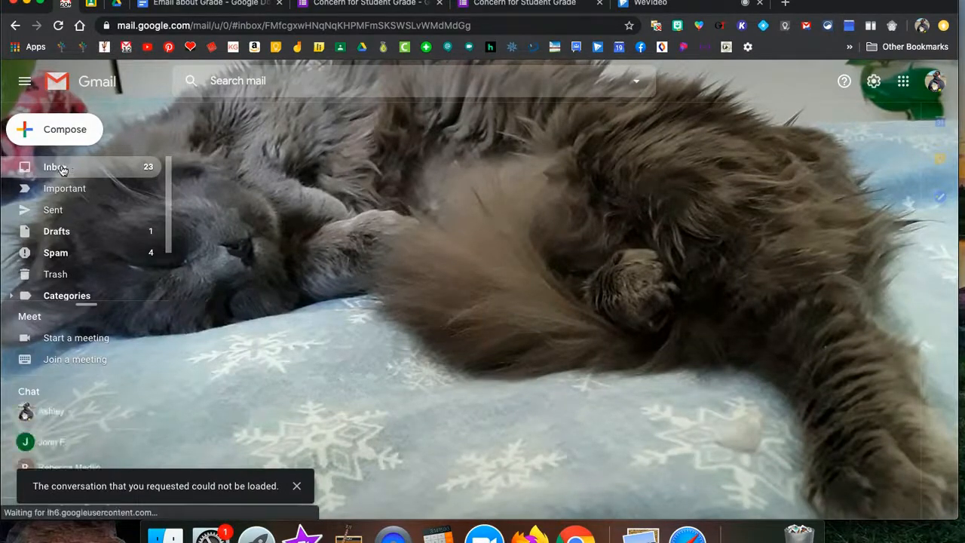
pyautogui.click(62, 169)
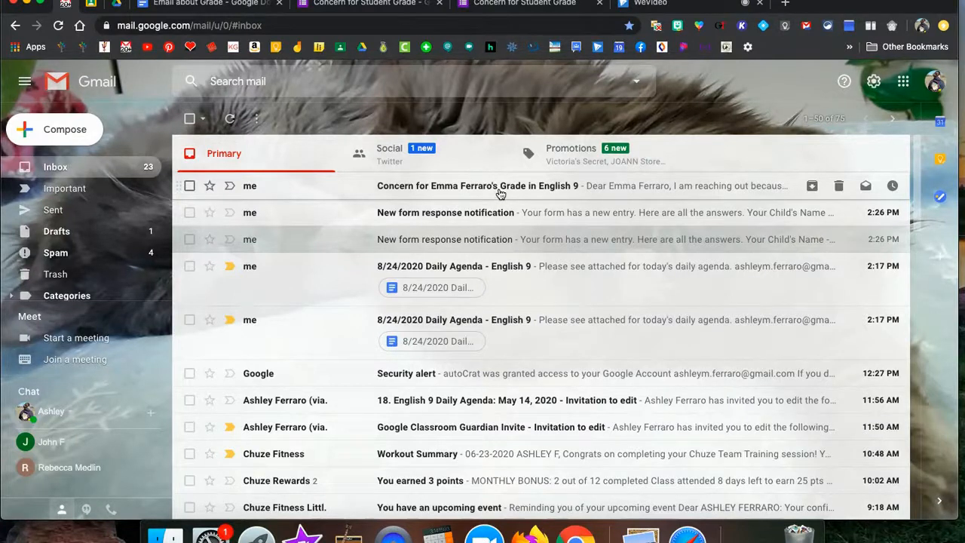
# Open the 'Concern for ... Grade in English 9' email and review the 55% grade and 6 missing assignments.
pyautogui.click(554, 192)
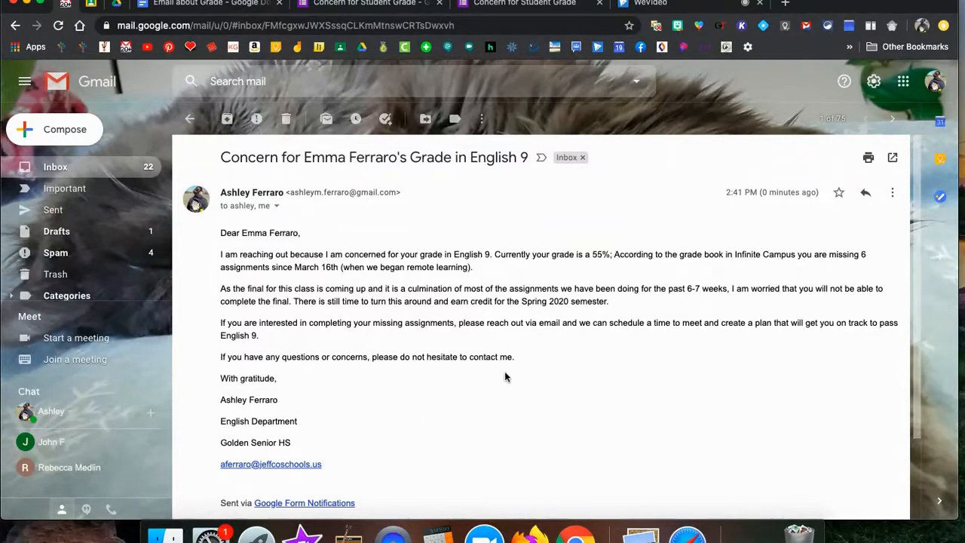
pyautogui.scroll(-2, 495, 368)
pyautogui.scroll(2, 495, 368)
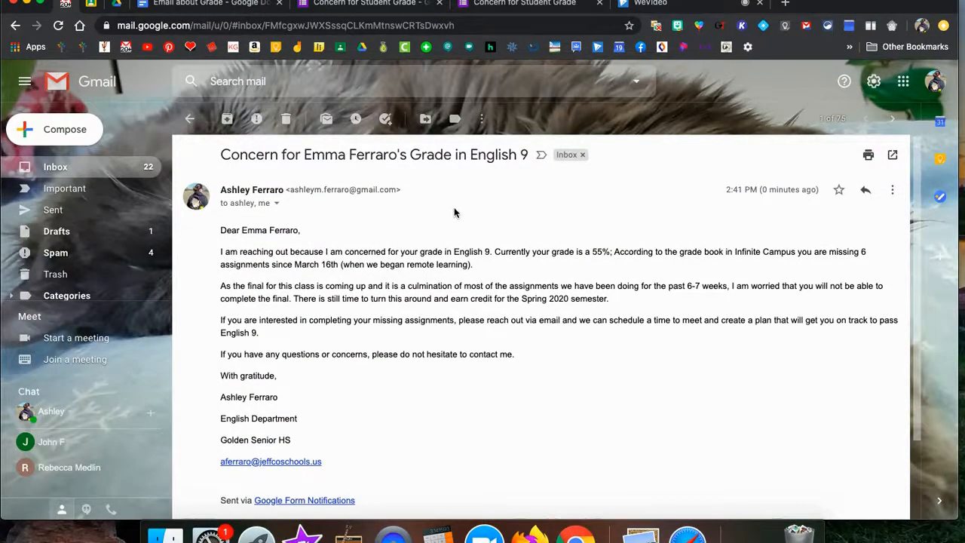